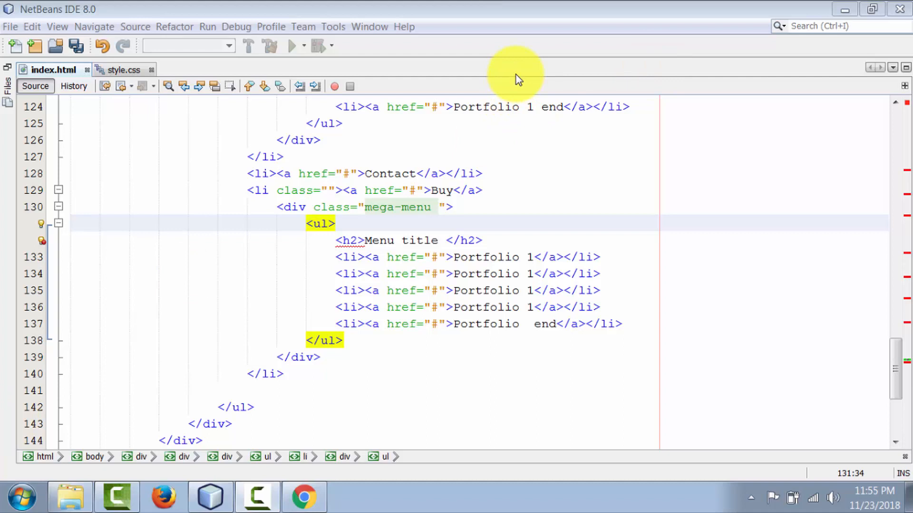
Switch to Chrome and open the Zen Coding - NetBeans Plugin detail page from the "zen coding netbeans 8.0" search results.
click(471, 54)
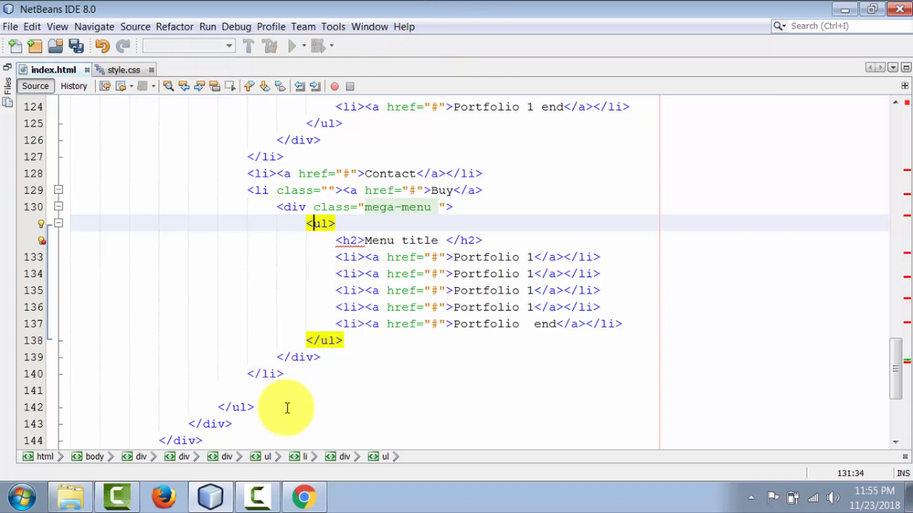
click(303, 496)
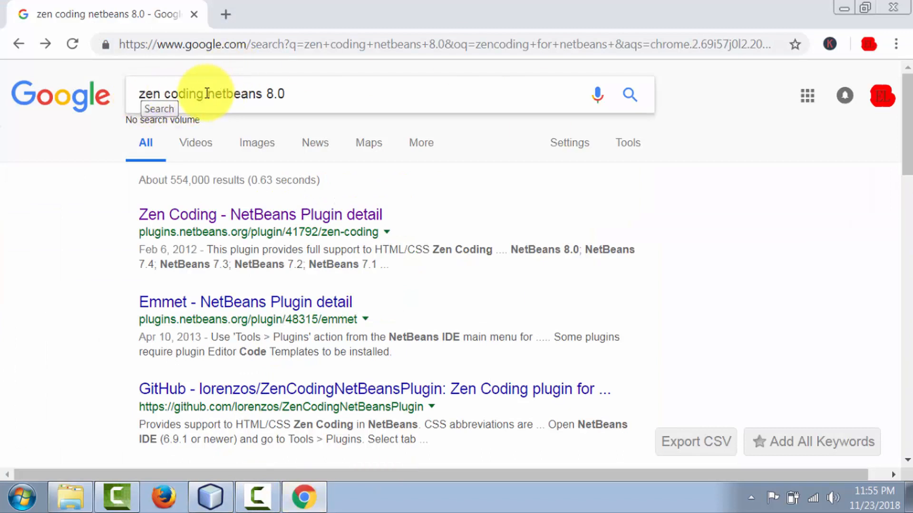
click(207, 93)
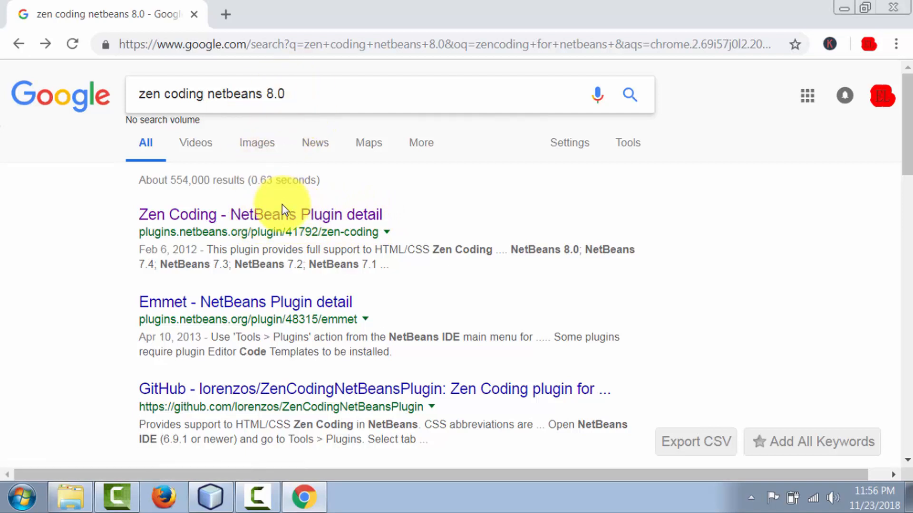
click(256, 219)
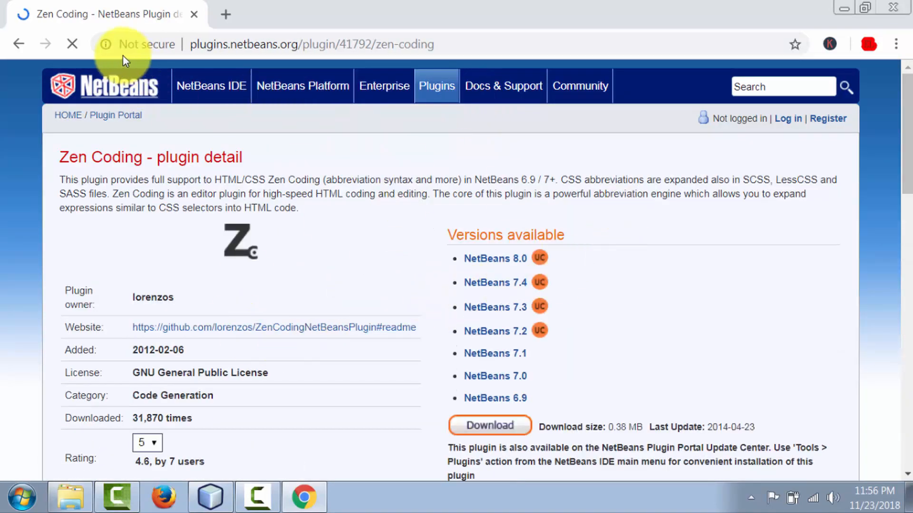
click(17, 44)
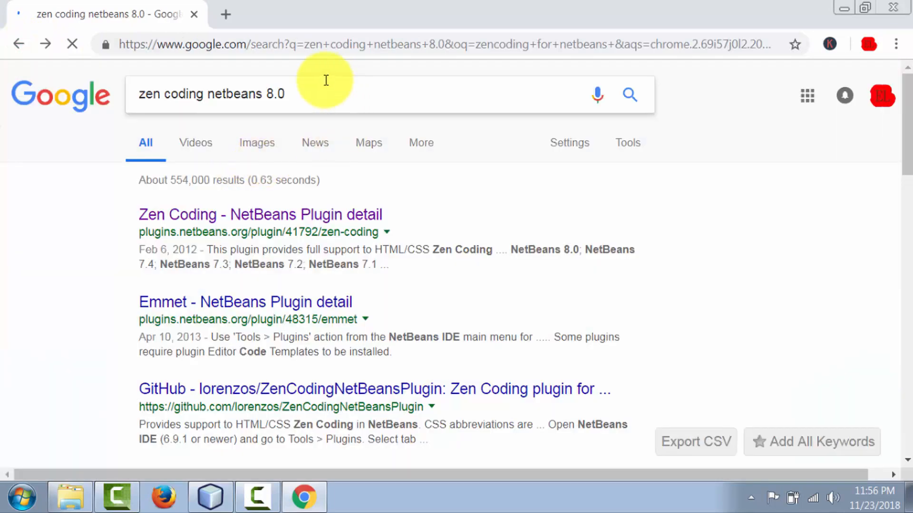
double_click(273, 93)
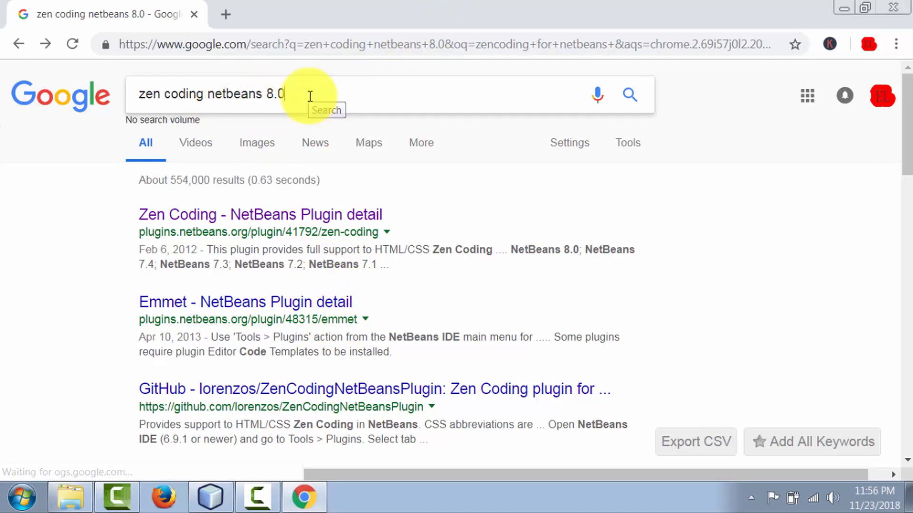
click(207, 92)
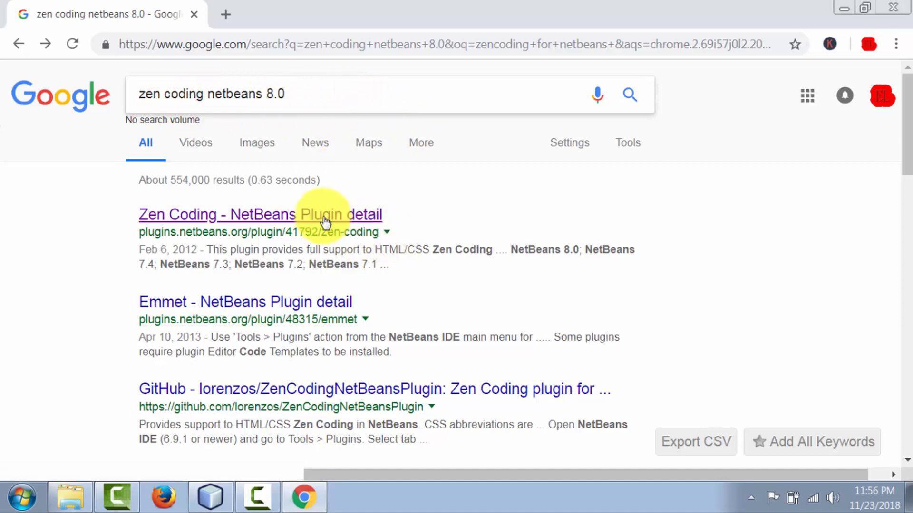
click(326, 220)
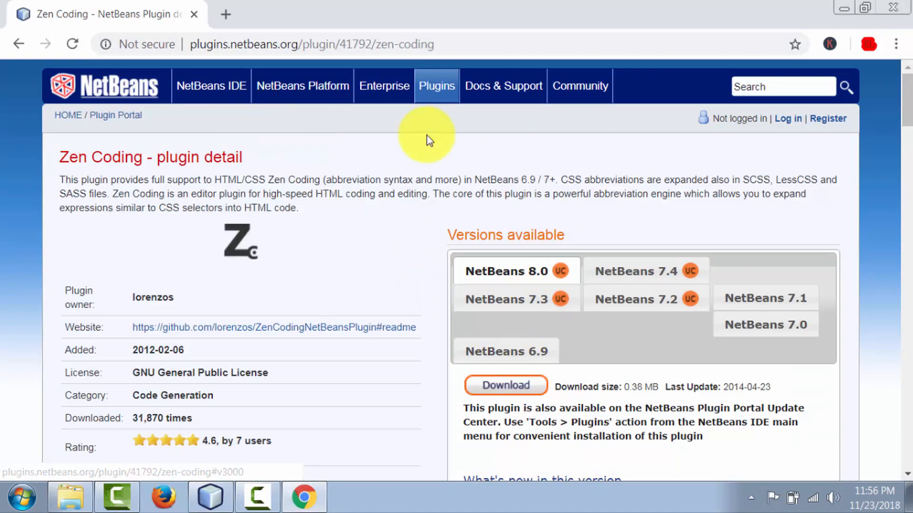
Download the Zen Coding plugin for NetBeans 8.0 from its plugin detail page.
scroll(567, 320, down, 5)
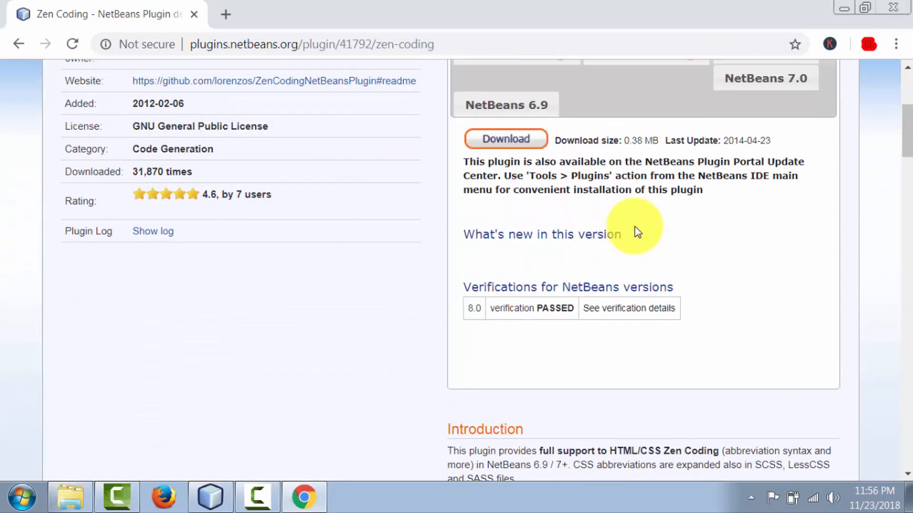
scroll(637, 233, up, 2)
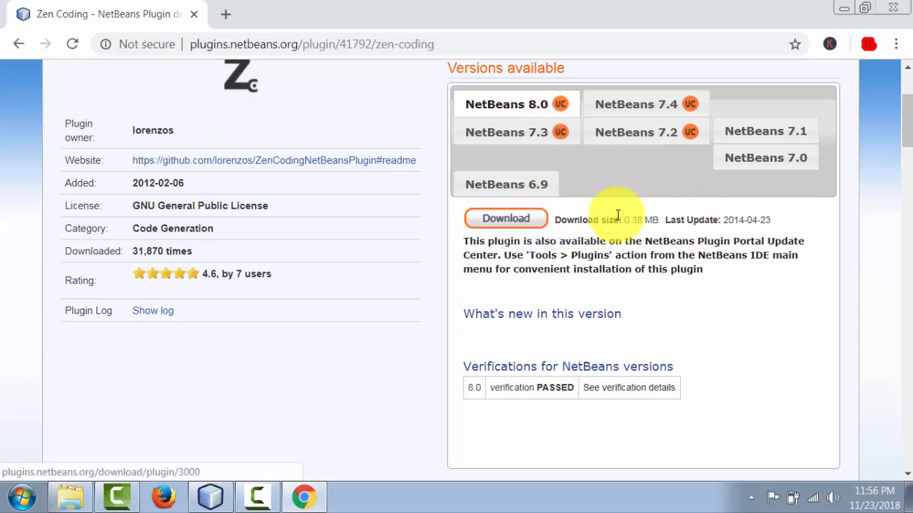
click(504, 220)
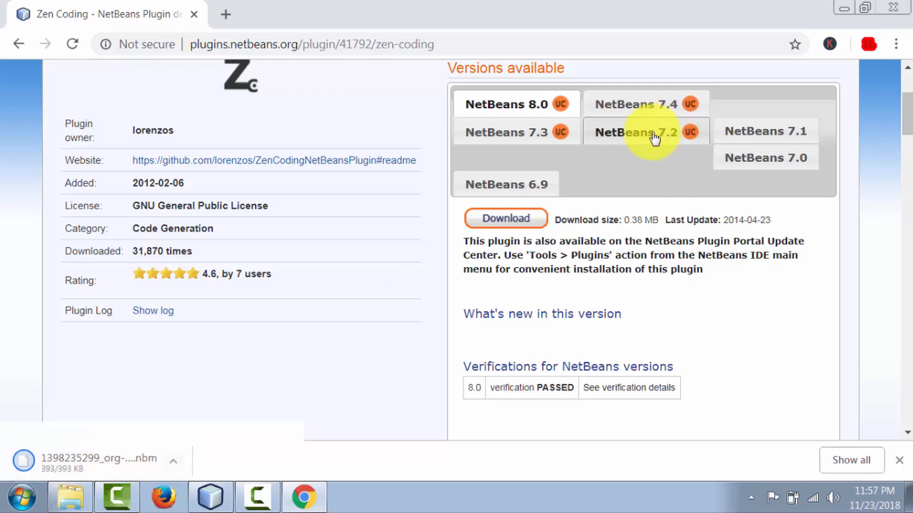
Open Chrome's downloads list and show the downloaded Zen Coding .nbm file in its folder.
click(896, 45)
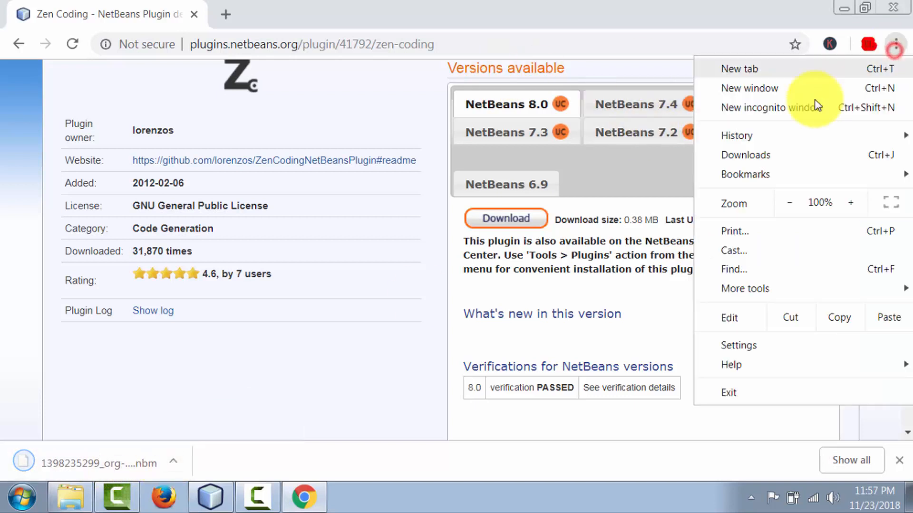
click(760, 154)
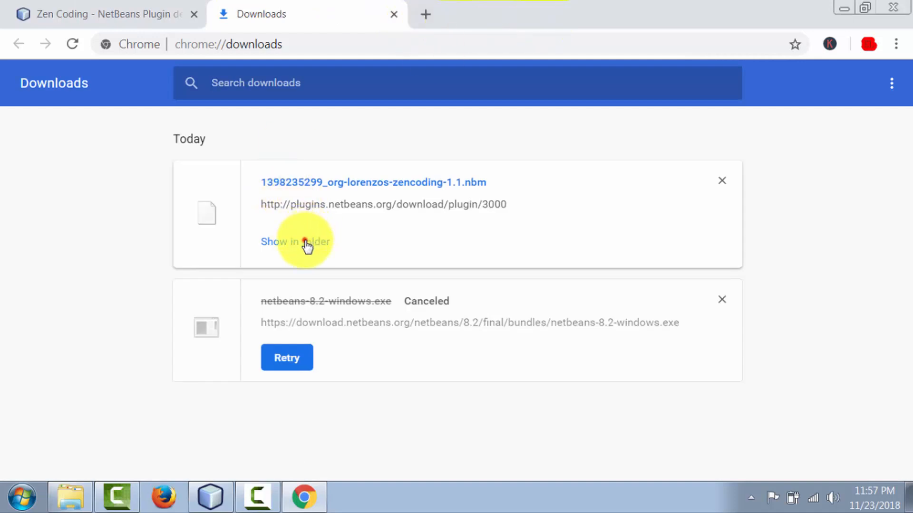
click(306, 243)
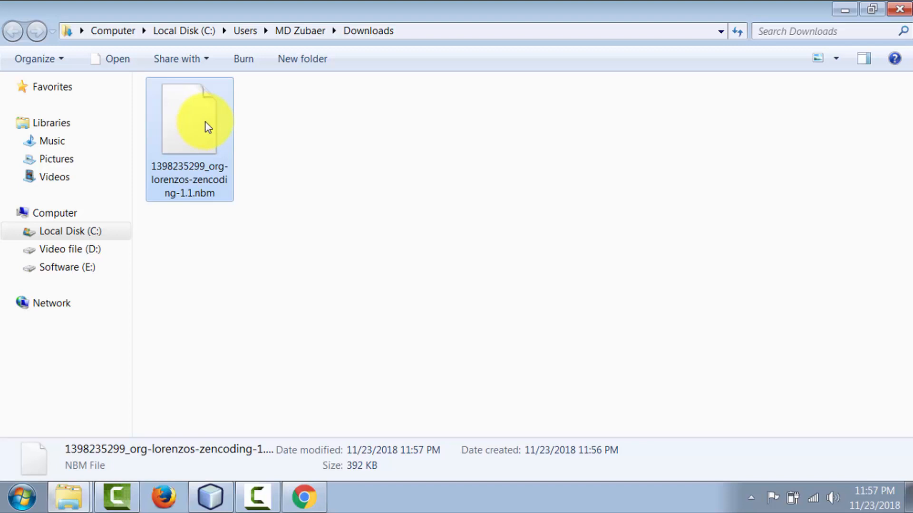
right_click(195, 121)
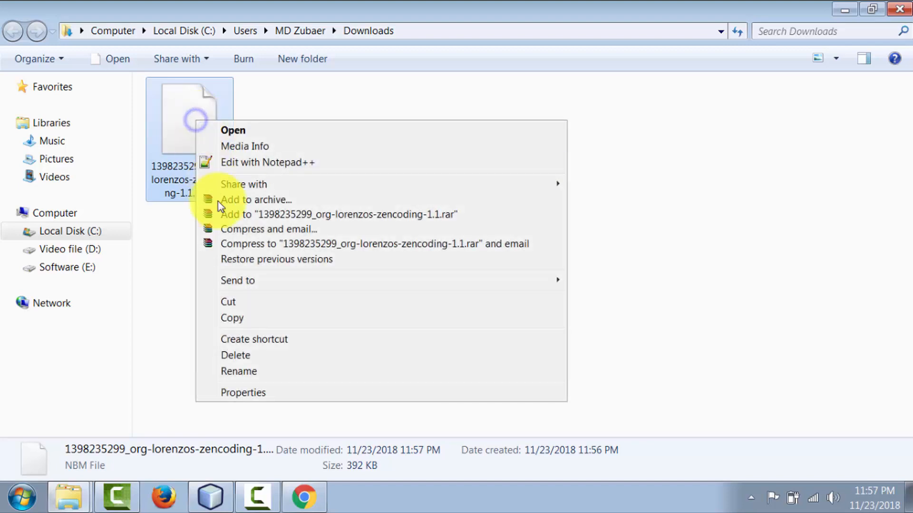
click(240, 317)
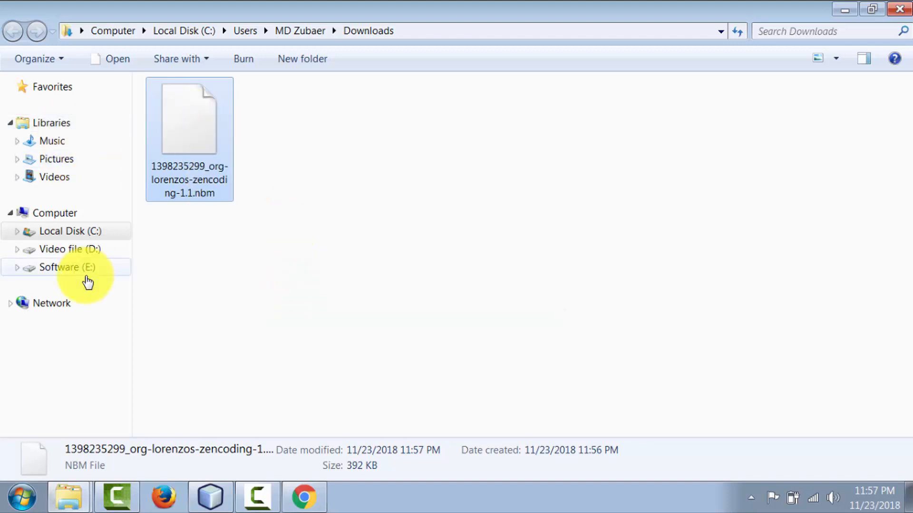
click(83, 33)
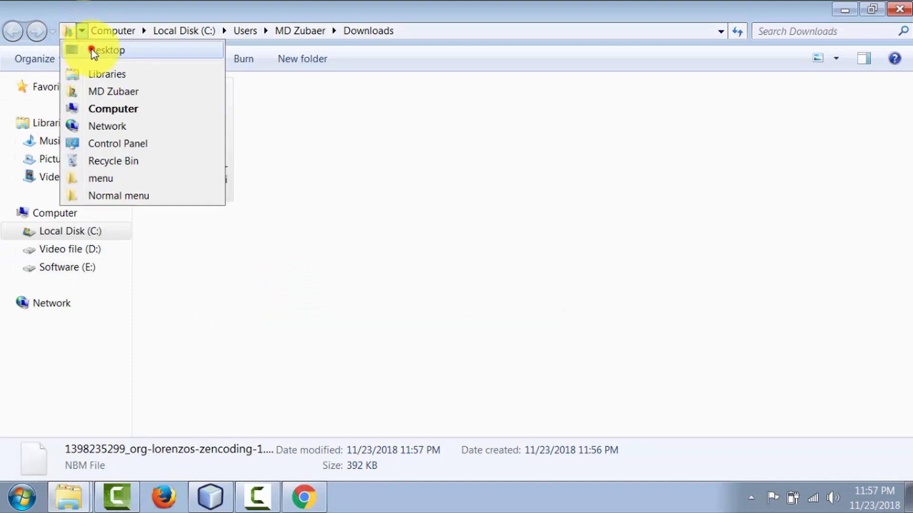
click(86, 49)
right_click(469, 329)
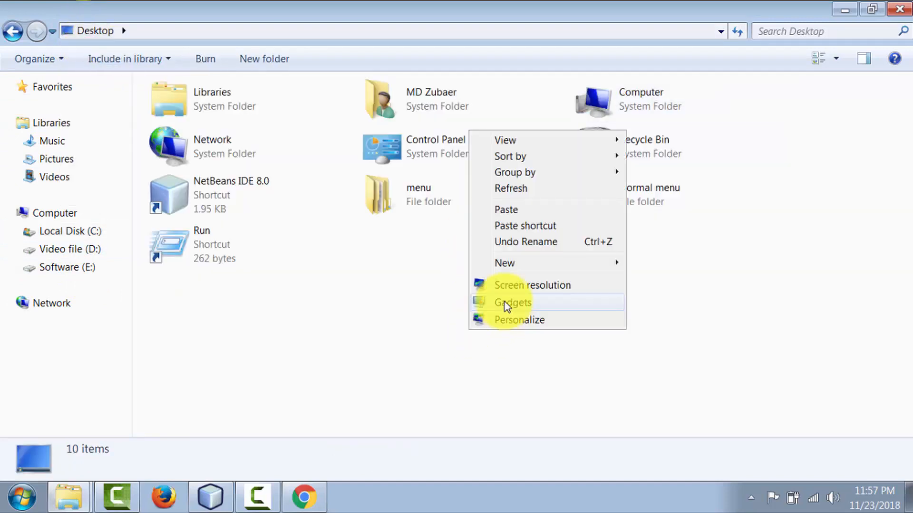
click(510, 209)
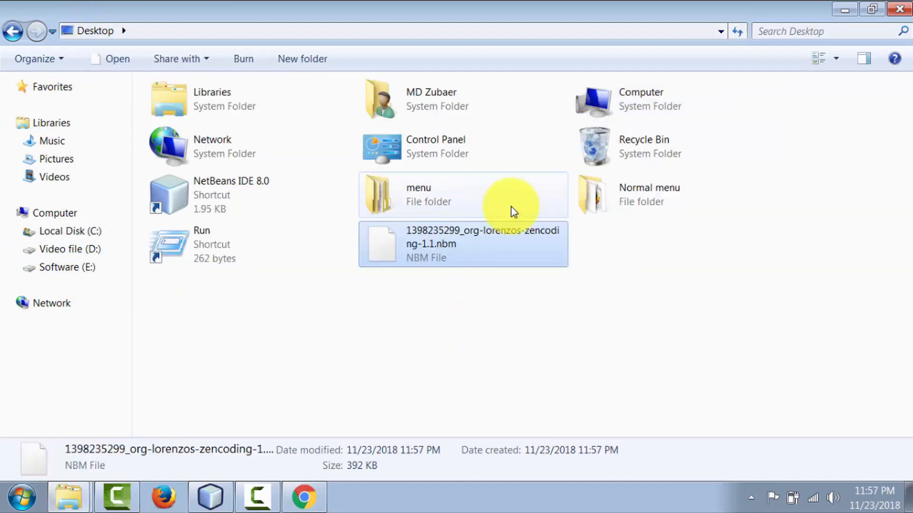
click(440, 340)
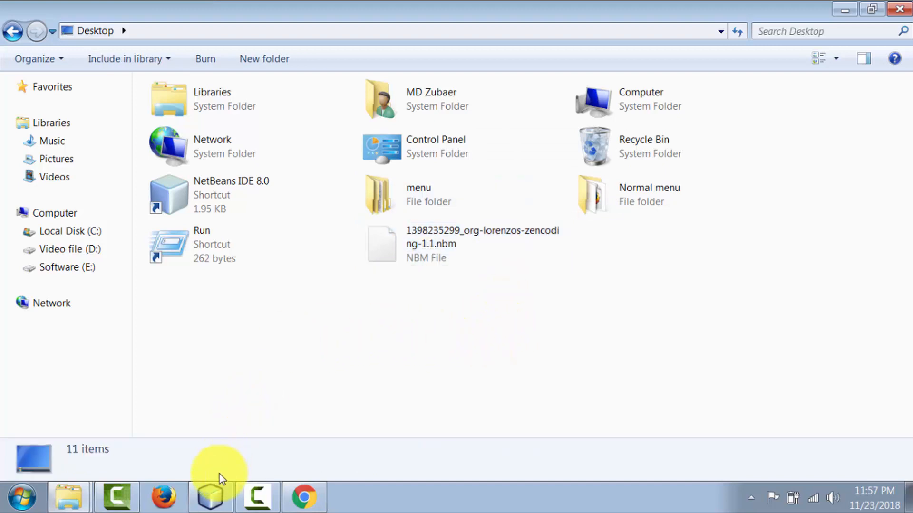
click(210, 497)
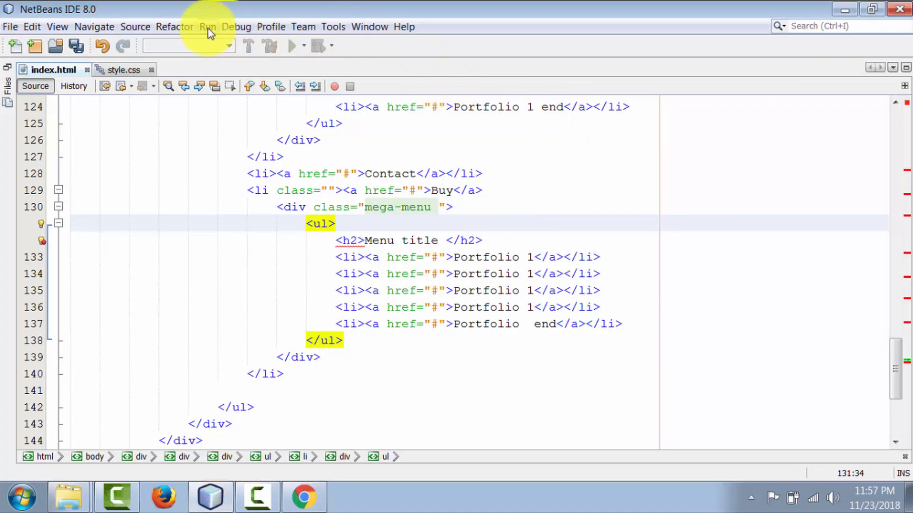
click(334, 28)
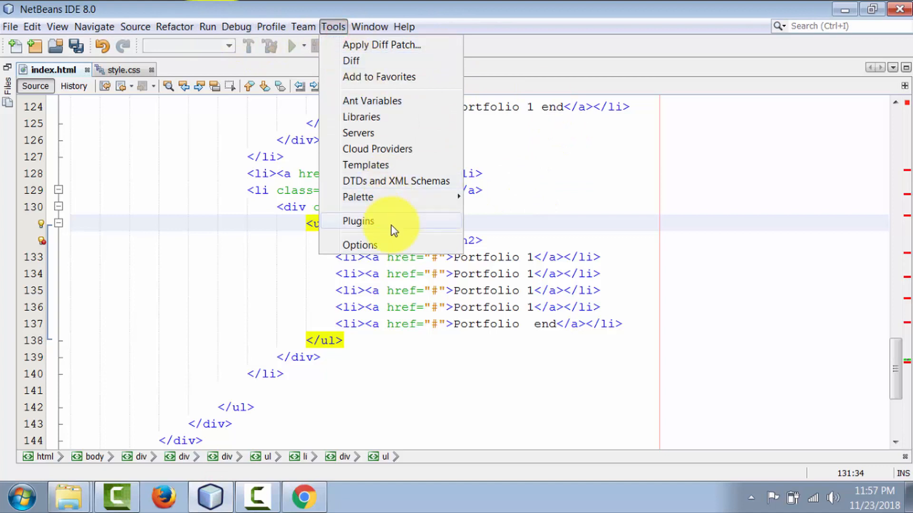
click(383, 247)
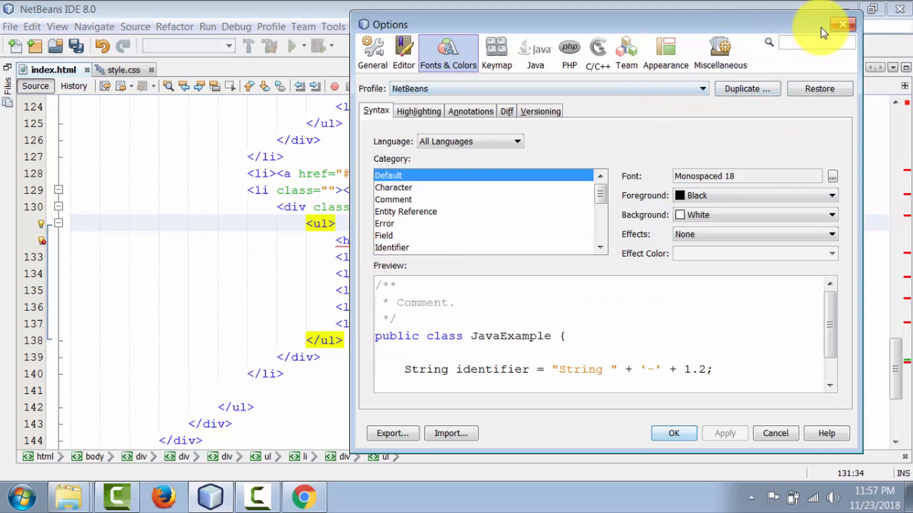
click(841, 24)
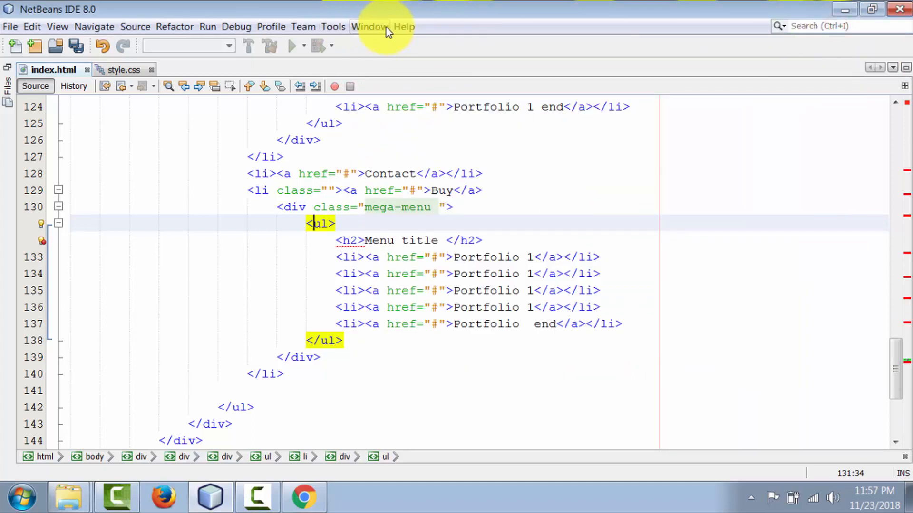
click(333, 27)
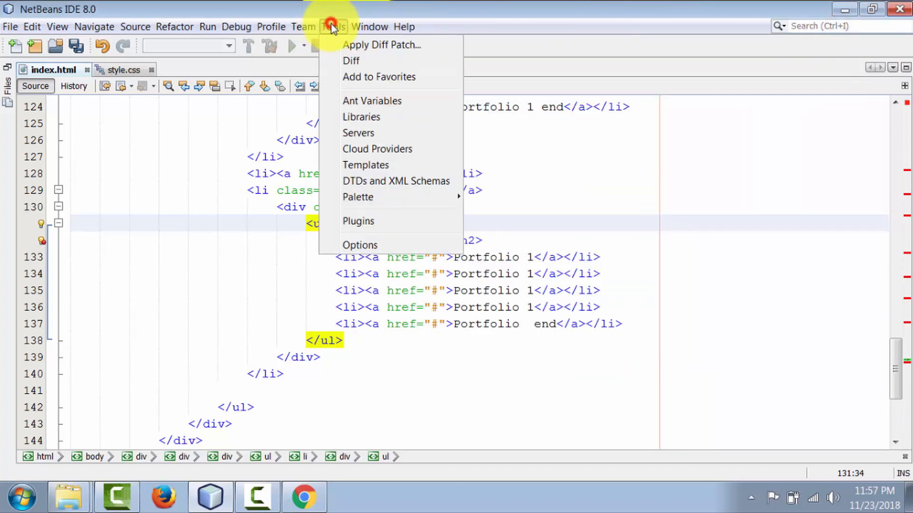
click(366, 222)
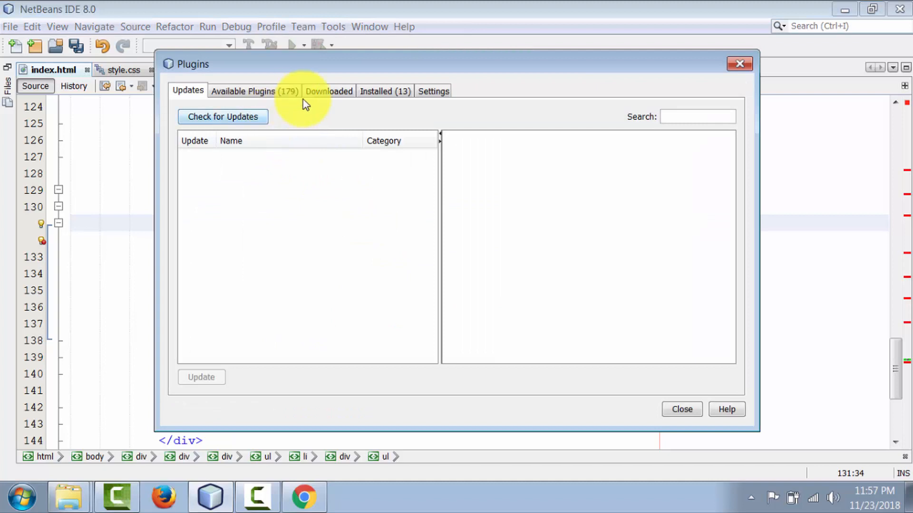
click(323, 91)
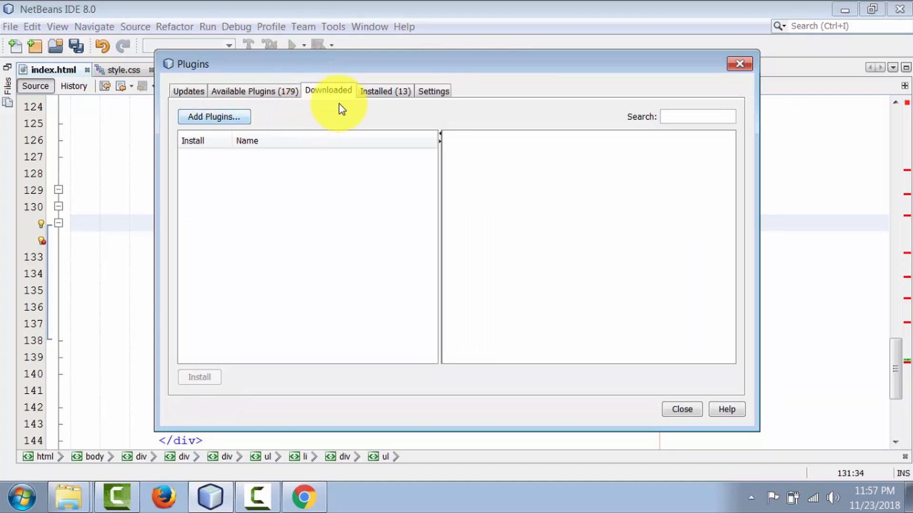
click(218, 117)
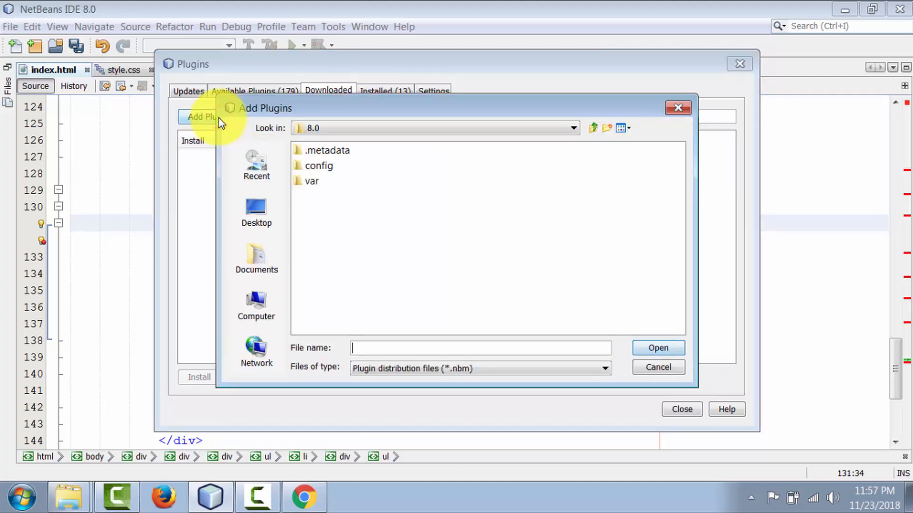
click(269, 230)
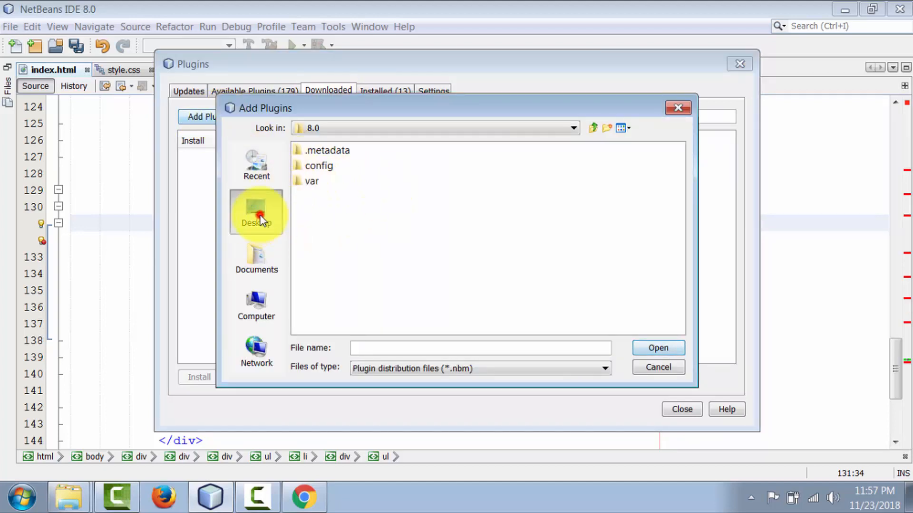
click(332, 244)
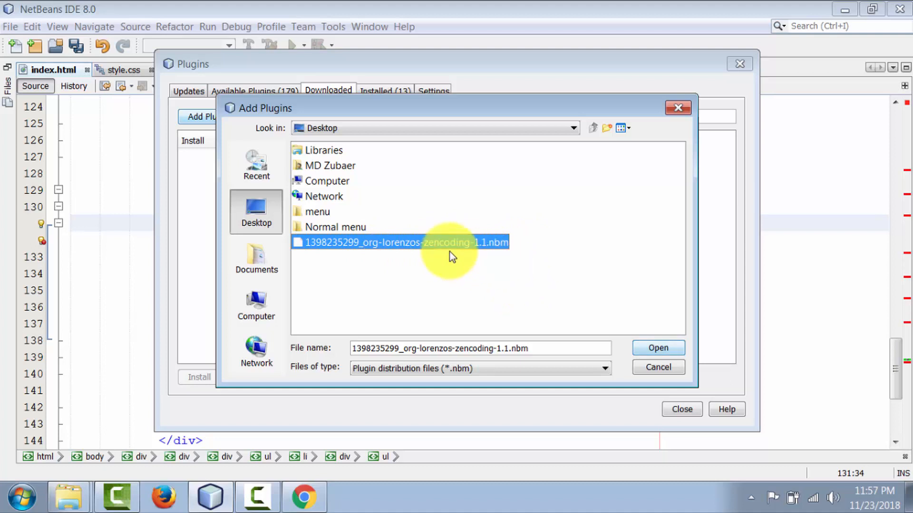
click(661, 348)
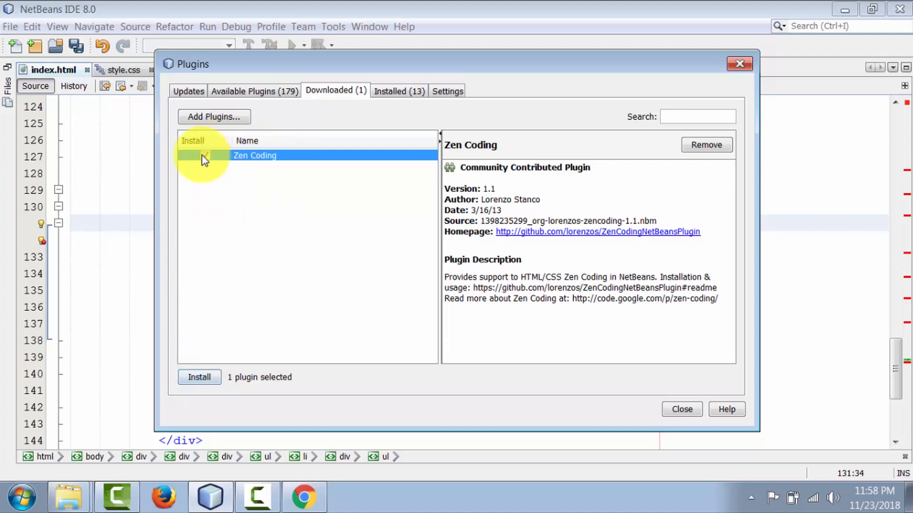
Install the Zen Coding plugin, accepting its license terms and continuing past the certificate verification.
click(199, 377)
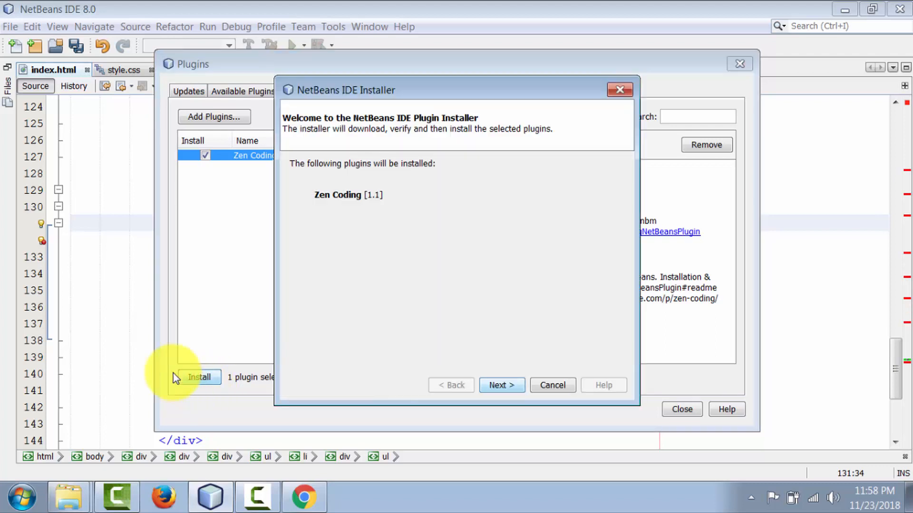
click(503, 385)
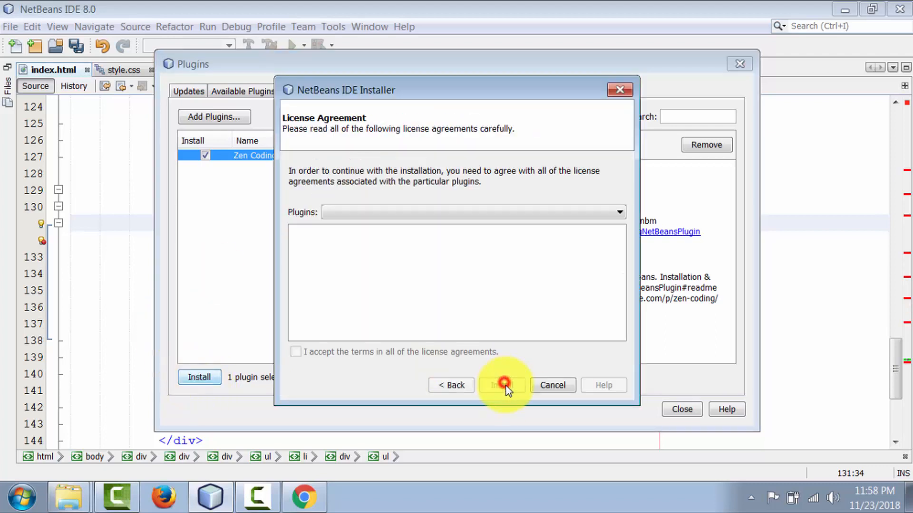
click(297, 352)
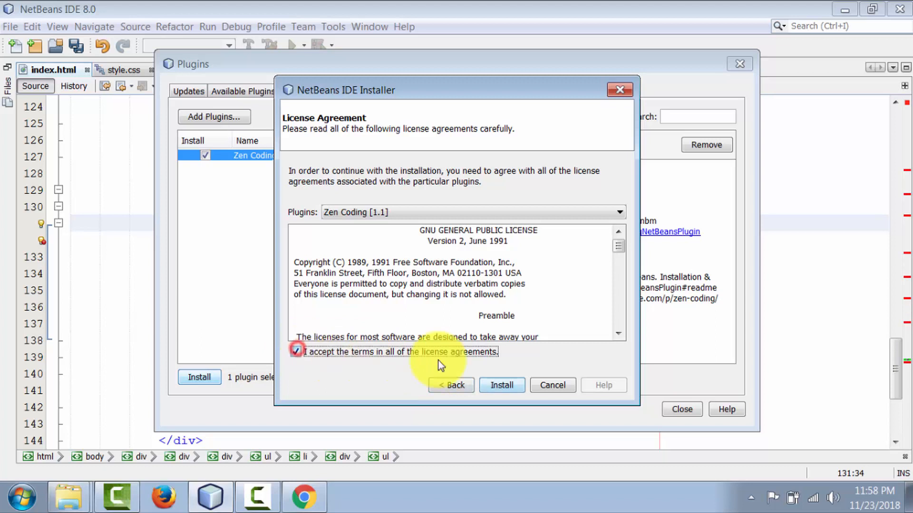
click(501, 386)
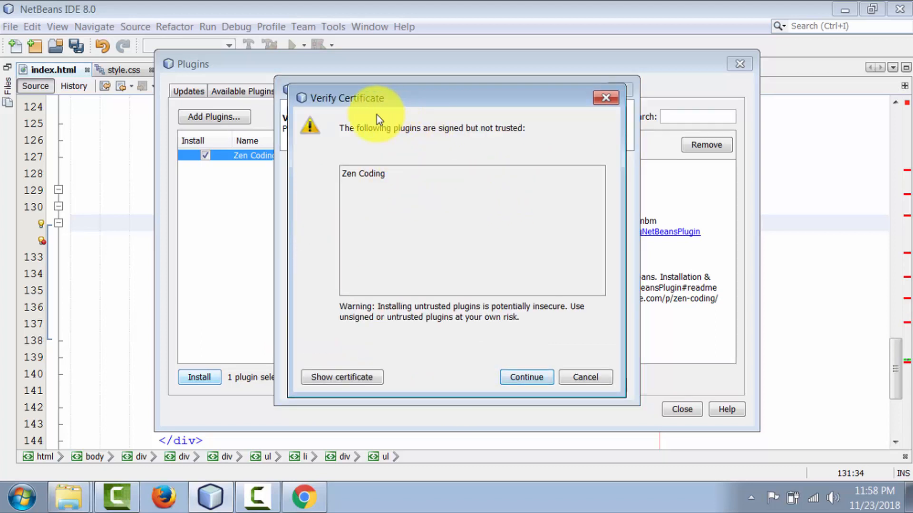
click(526, 377)
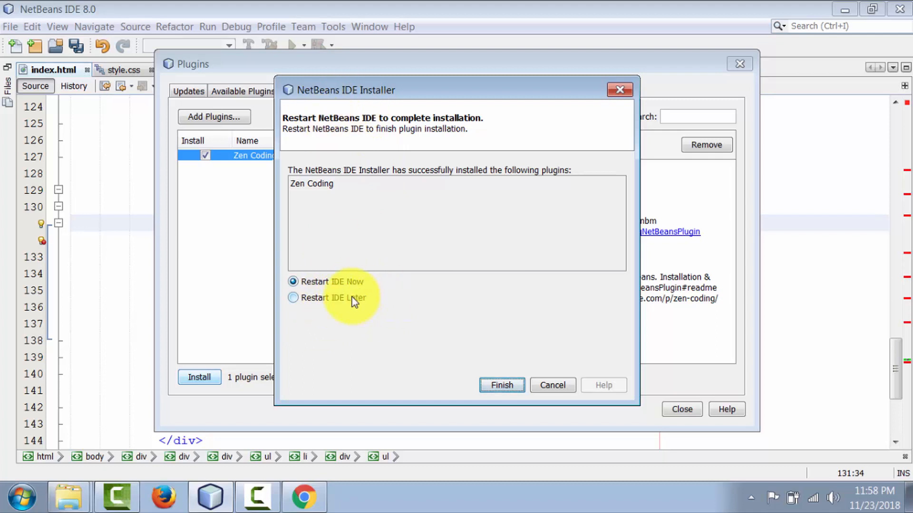
Finish the installer with Restart IDE Now, cancelling the save dialog for index.html, and close the plugin manager.
click(501, 385)
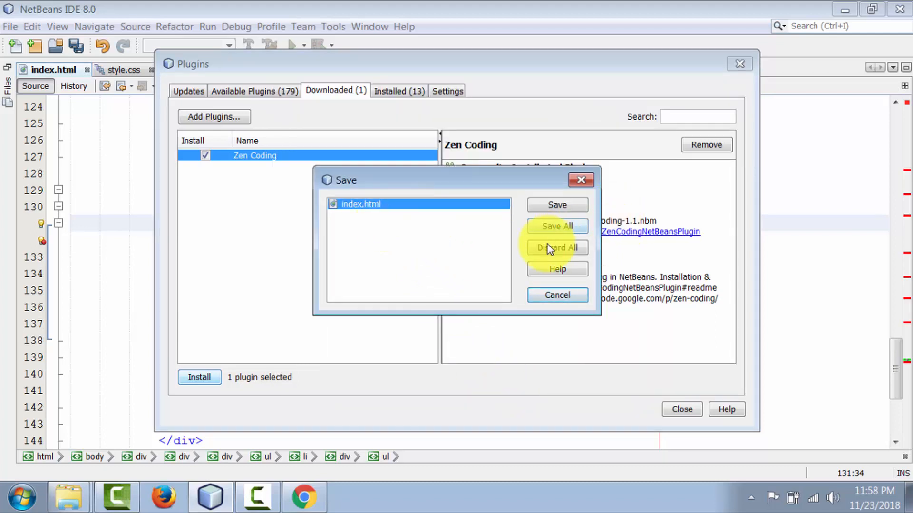
click(561, 296)
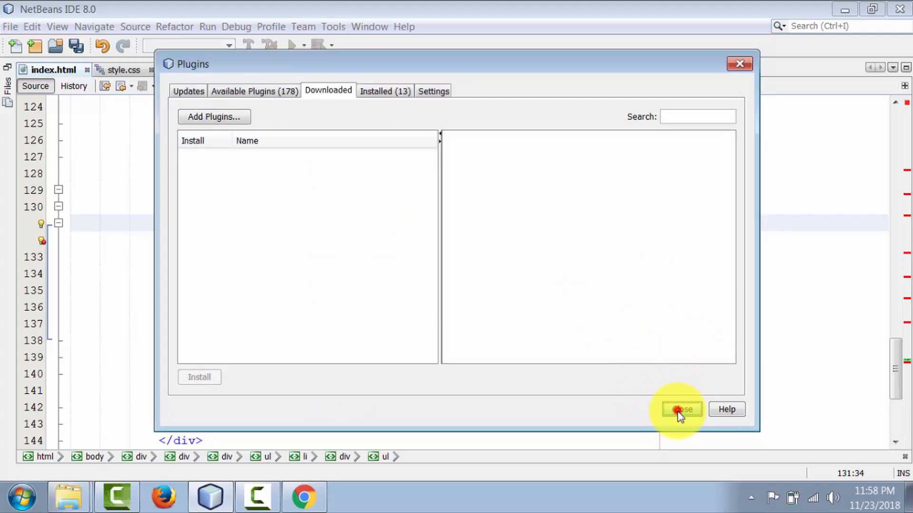
click(679, 410)
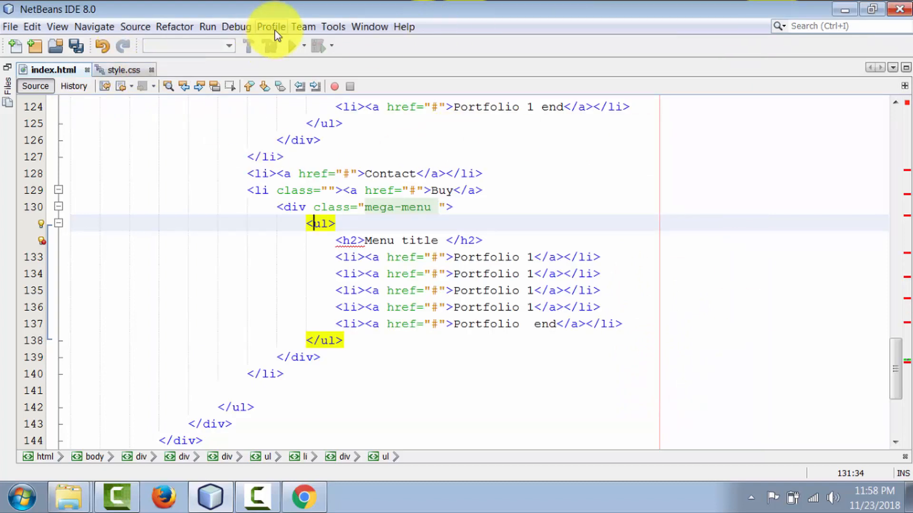
Check the downloaded plugins list in the plugin manager, and exit NetBeans, discarding the unsaved changes to index.html.
click(339, 27)
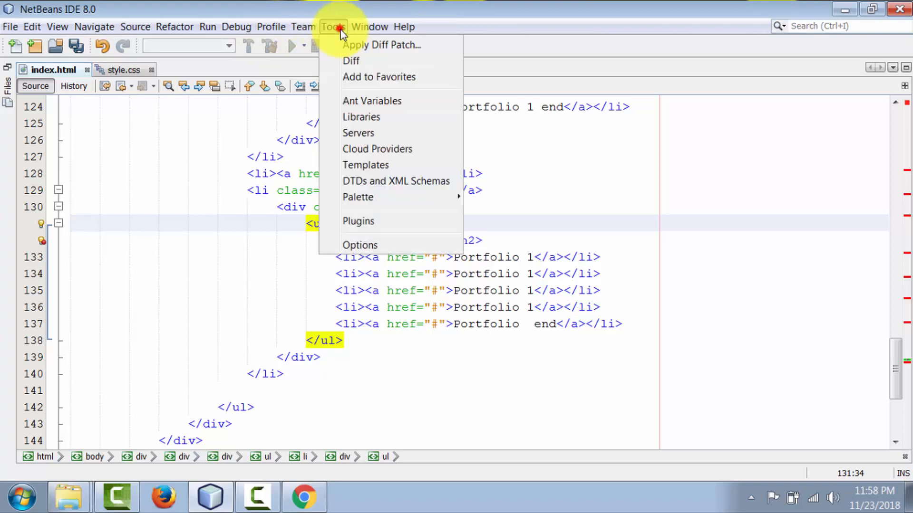
click(370, 221)
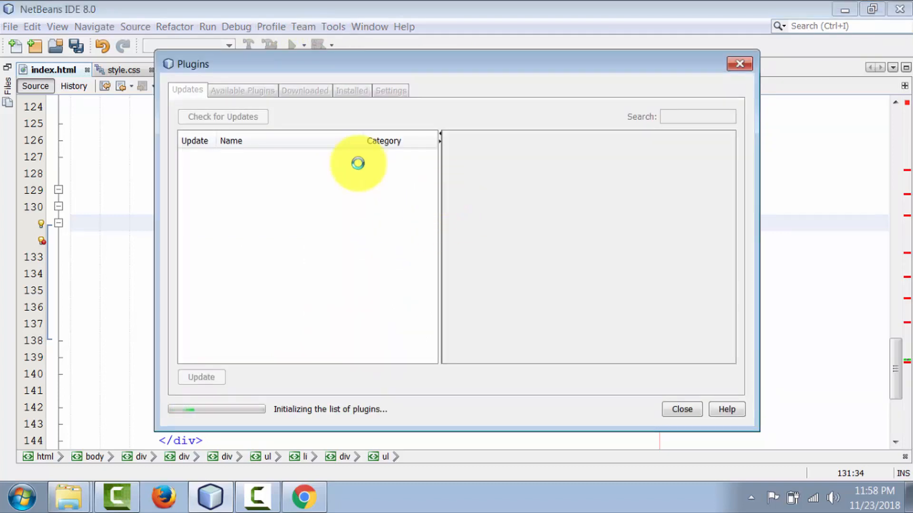
click(333, 90)
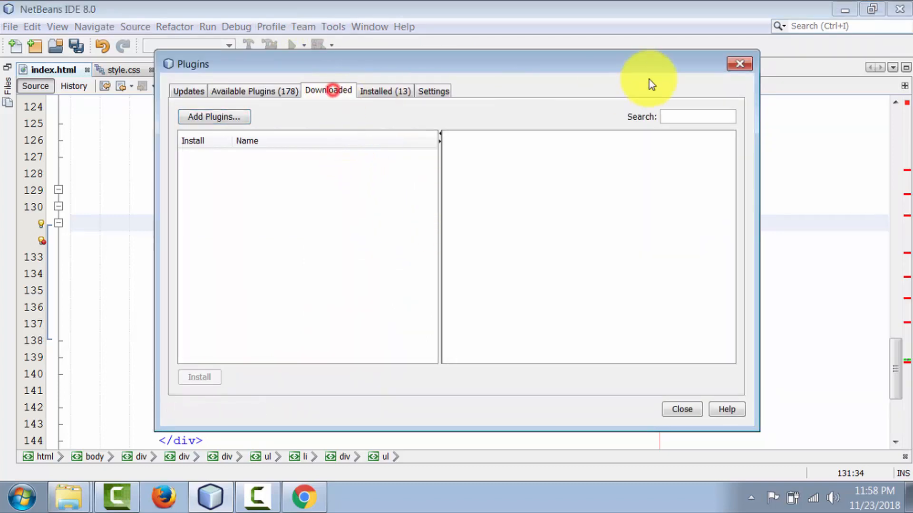
click(740, 63)
click(899, 10)
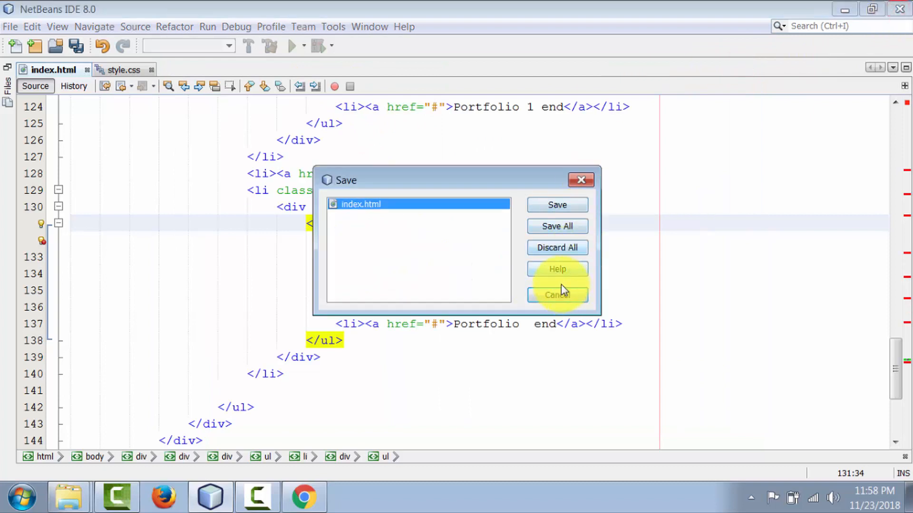
click(553, 252)
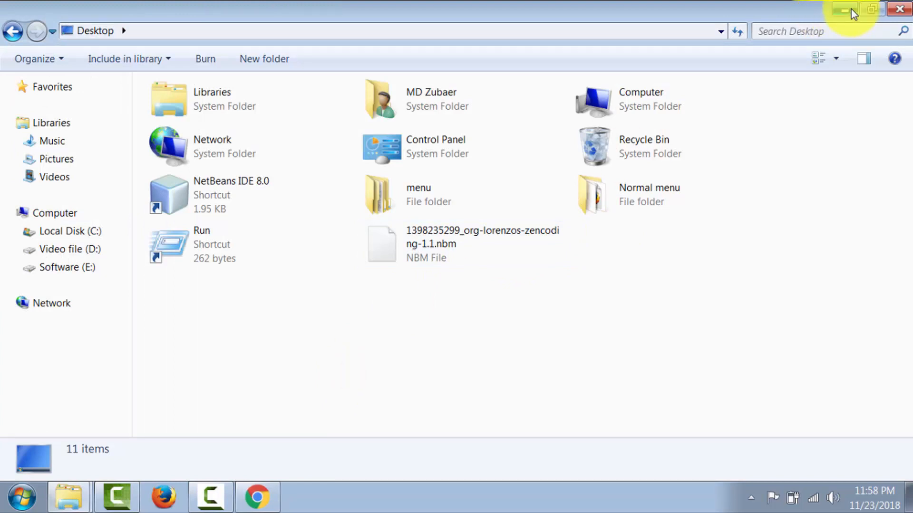
Clear the Explorer windows and Chrome off the desktop, closing Chrome's downloads page, and relaunch NetBeans IDE 8.0.
click(899, 9)
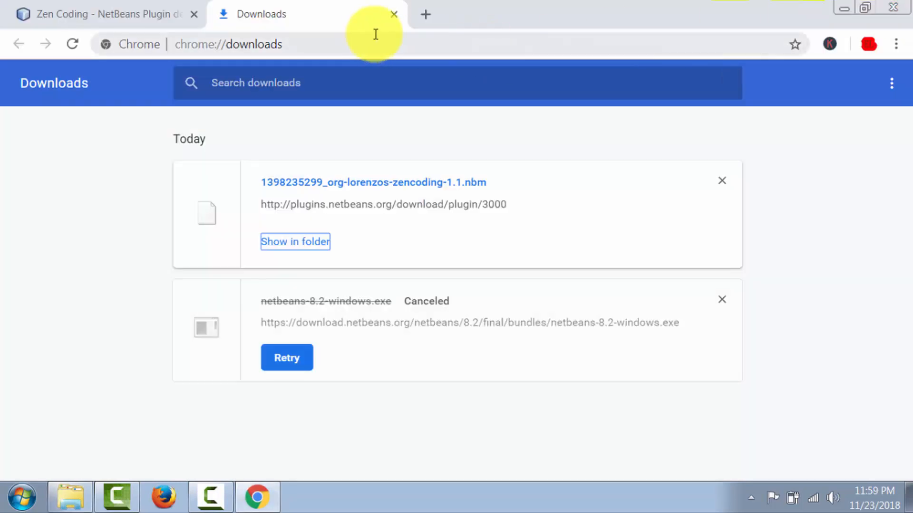
click(394, 14)
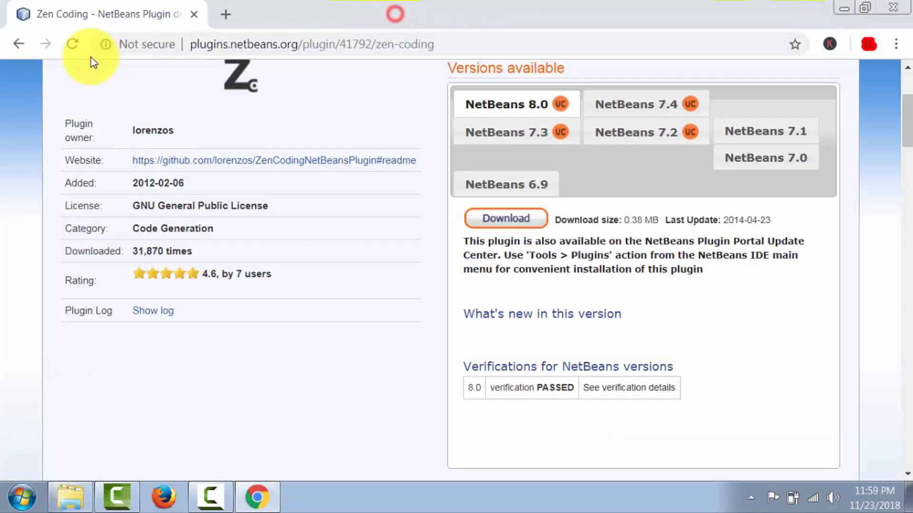
click(840, 8)
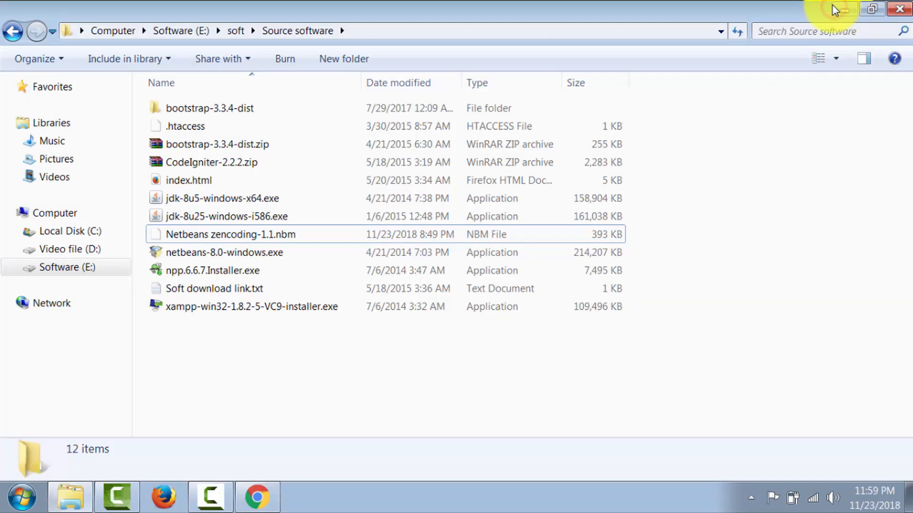
click(903, 8)
click(265, 198)
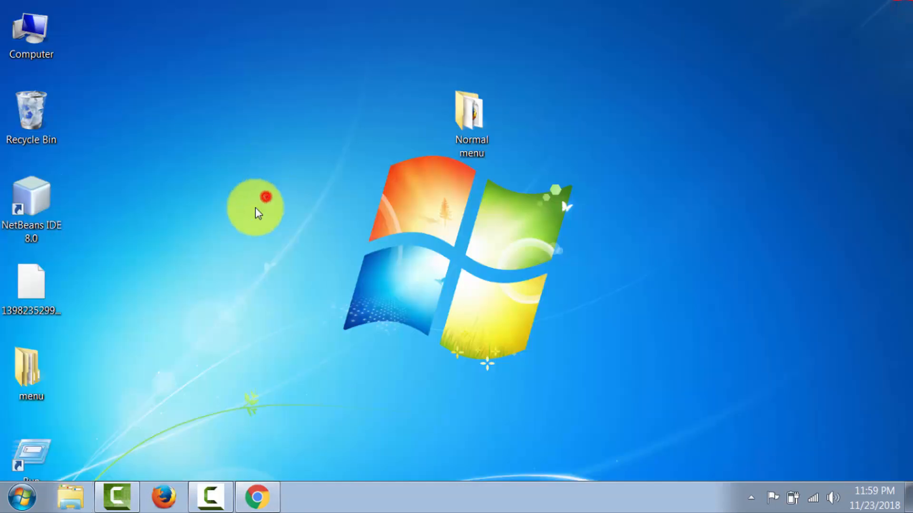
double_click(43, 202)
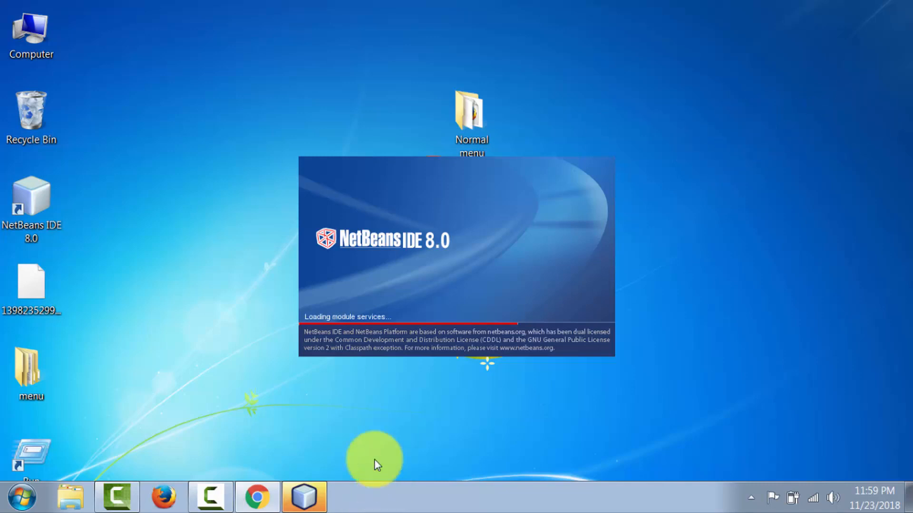
Switch to Chrome, search Google in a new tab for "zen coding notepad++" and open the Google Code Archive Zen-Coding downloads result.
click(256, 496)
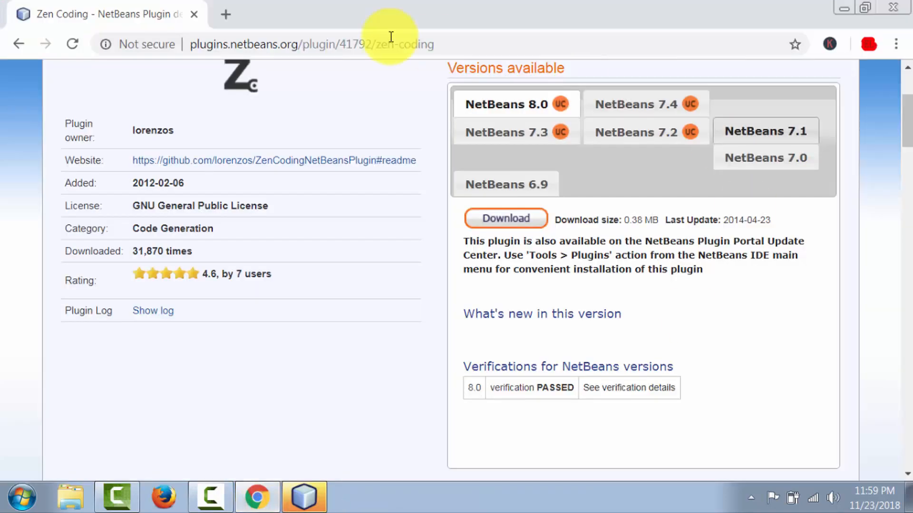
click(225, 15)
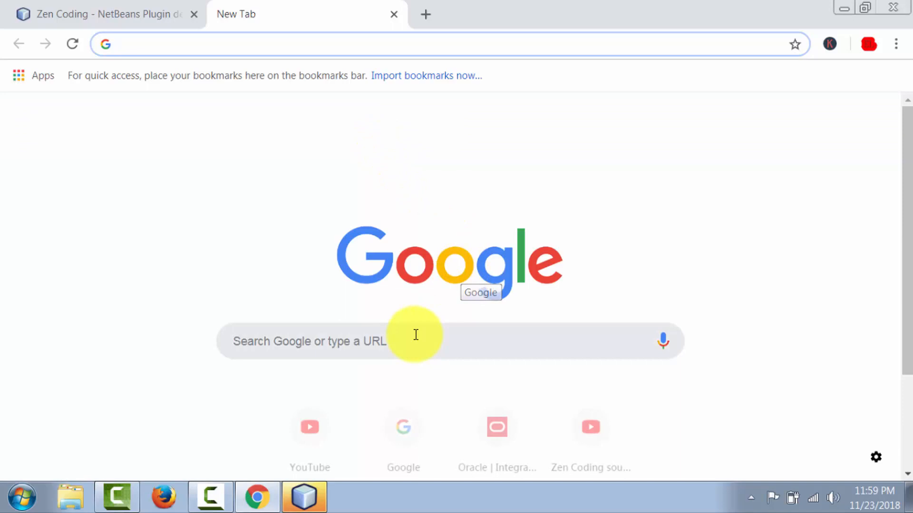
click(414, 335)
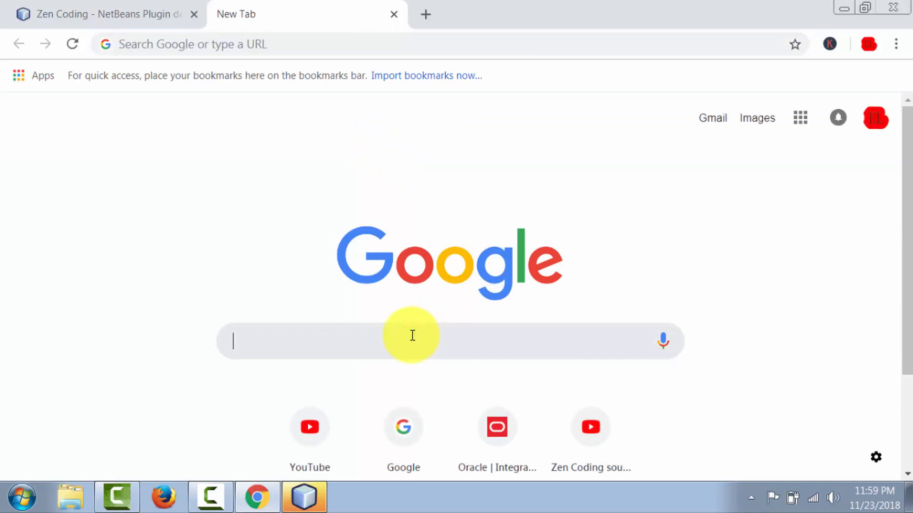
text(ze)
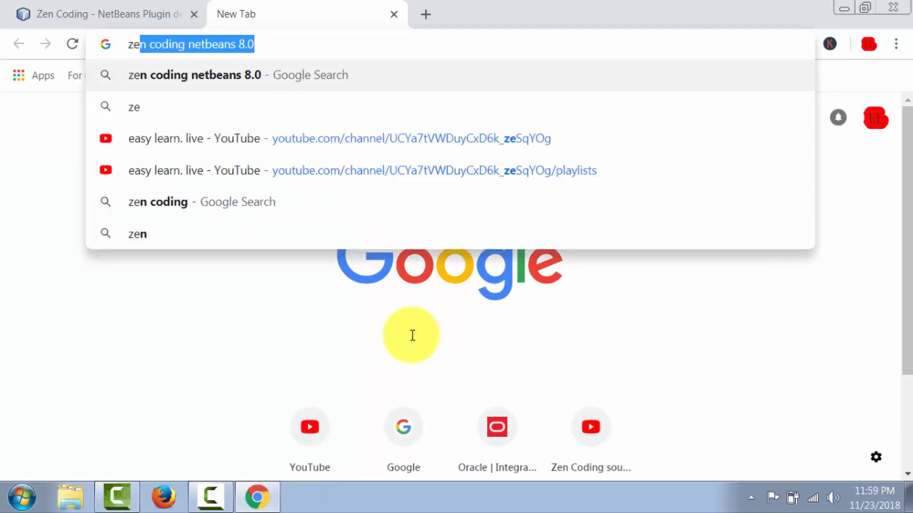
text(do)
key(BackSpace)
key(BackSpace)
text(n)
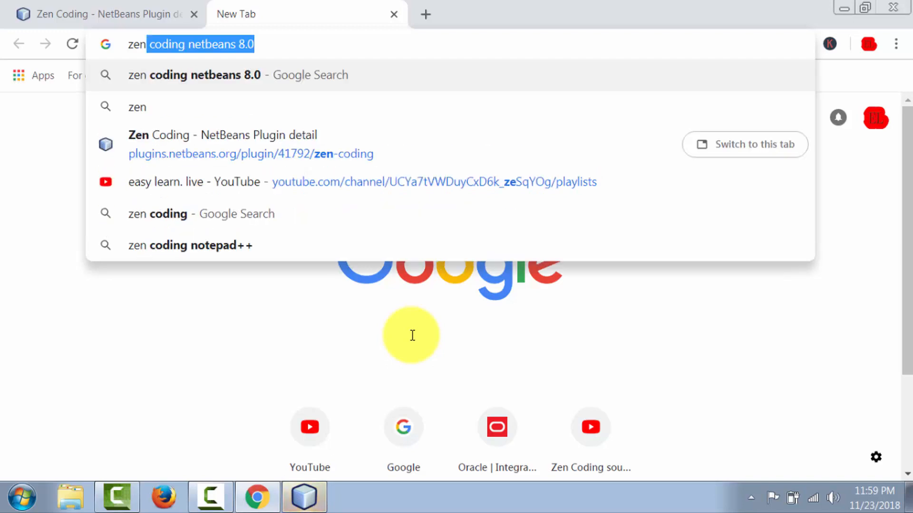
text(co)
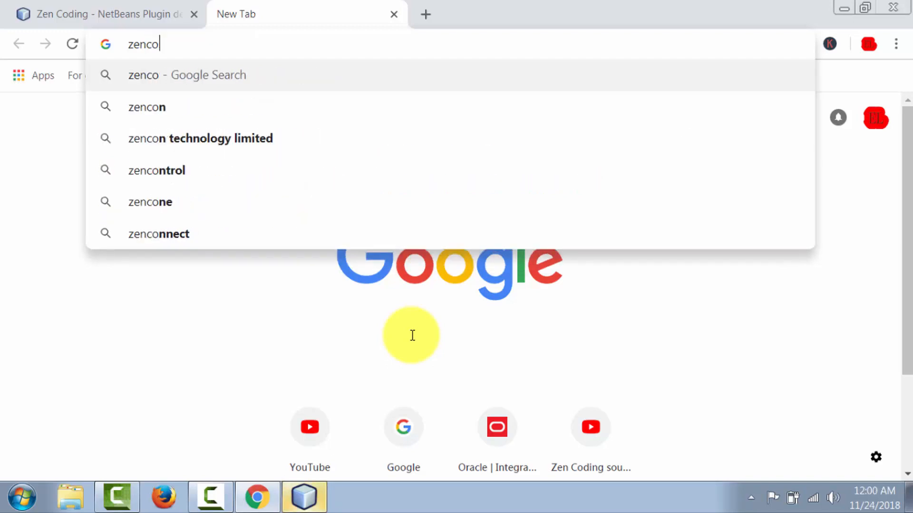
key(BackSpace)
key(BackSpace)
text(col)
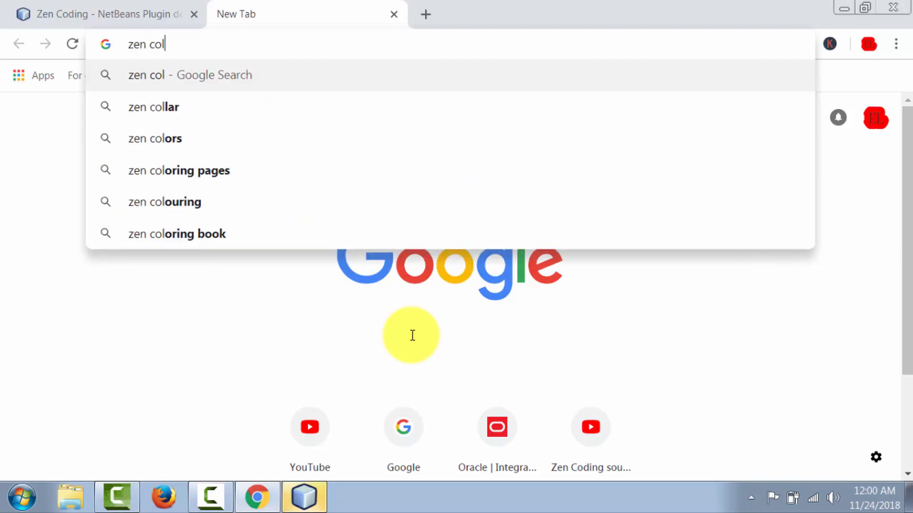
key(BackSpace)
text(ding)
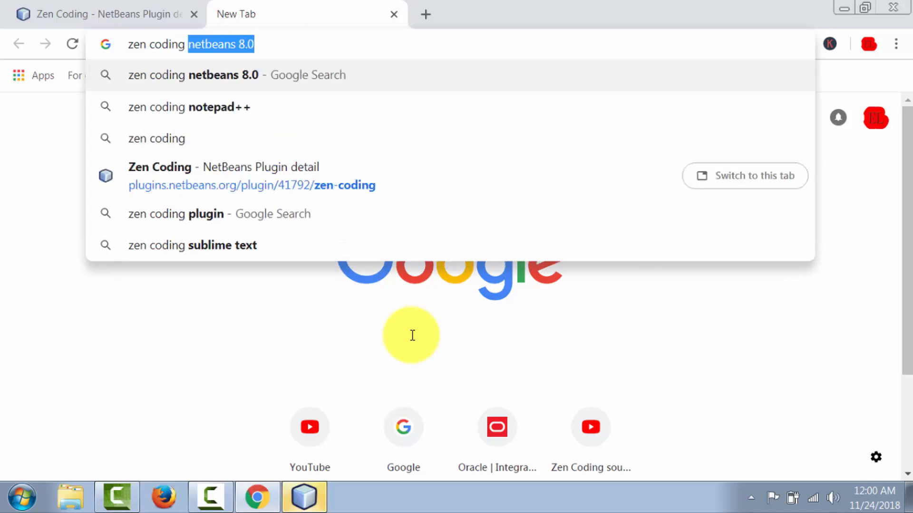
text( notepad++)
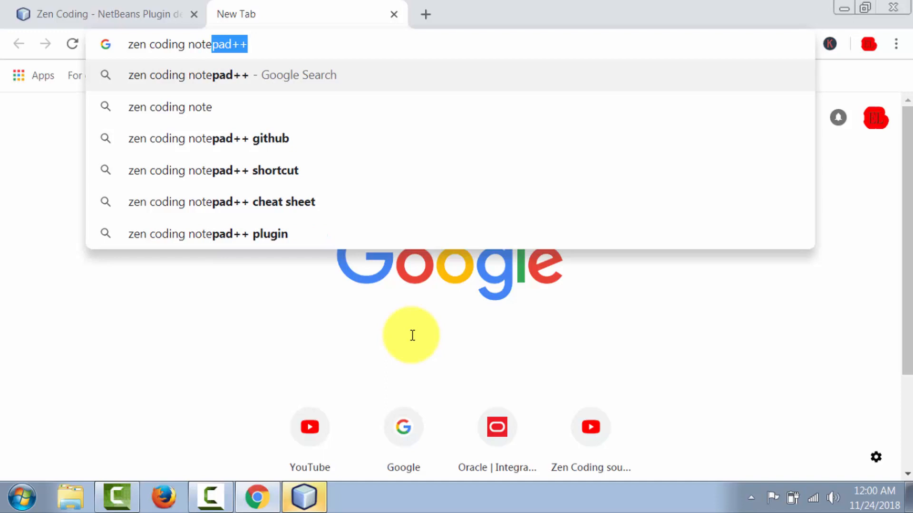
key(Return)
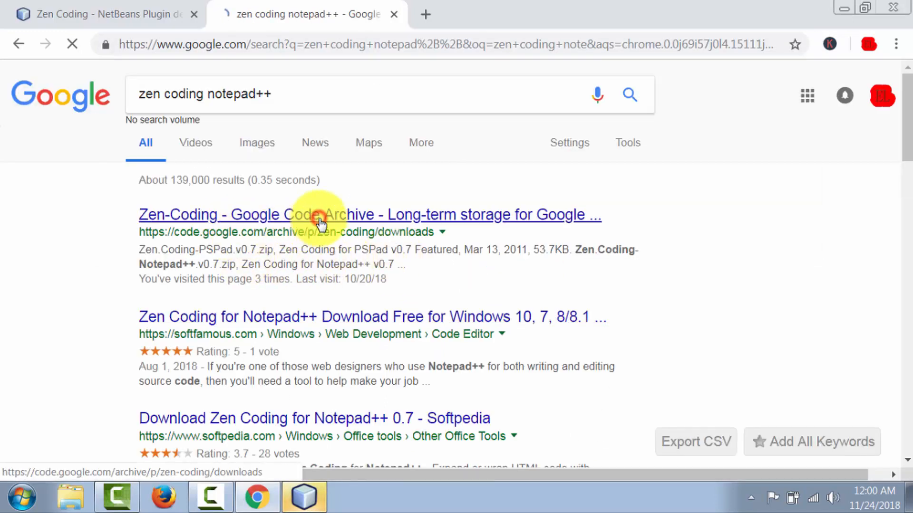
click(358, 218)
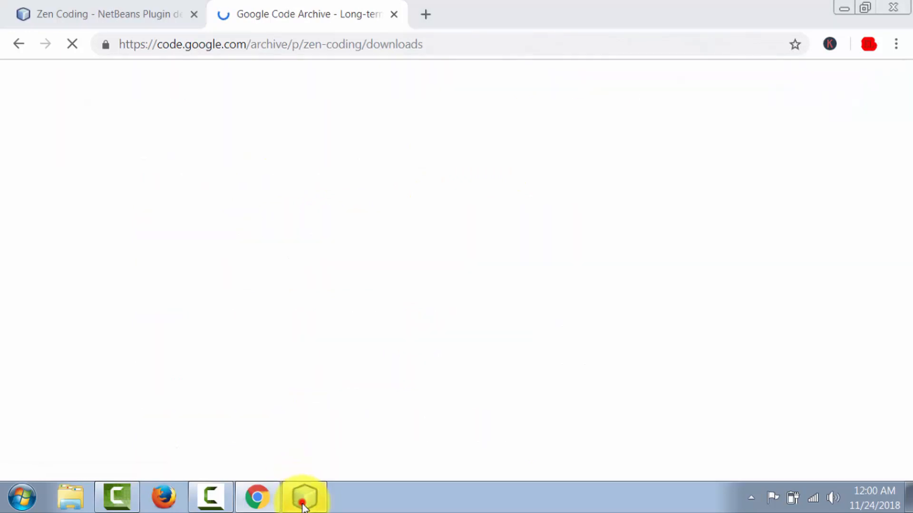
Switch back to NetBeans and look through the index.html markup up to the container div at the start of the body.
click(301, 495)
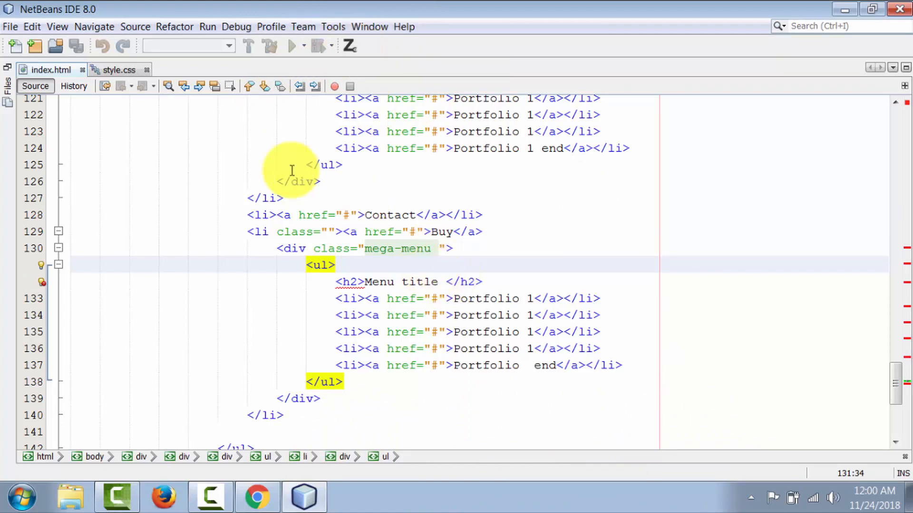
key(ctrl+a)
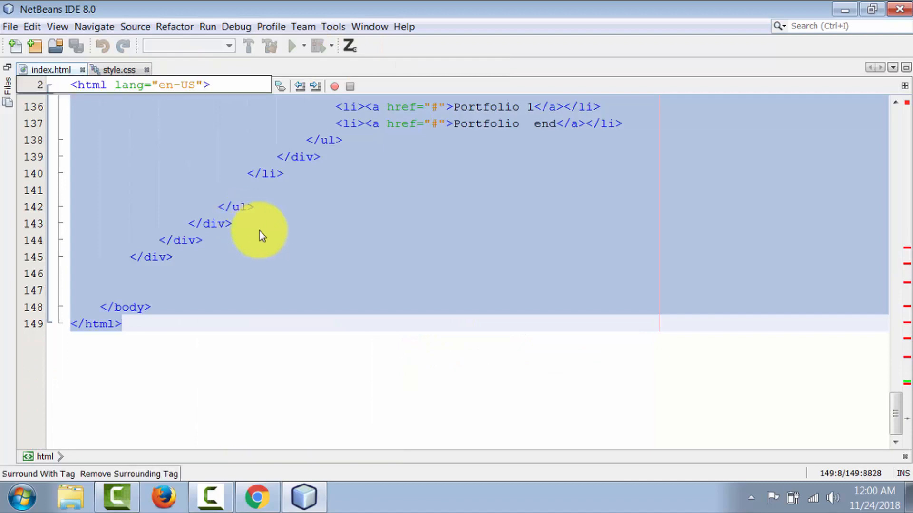
scroll(259, 231, up, 6)
scroll(249, 237, up, 20)
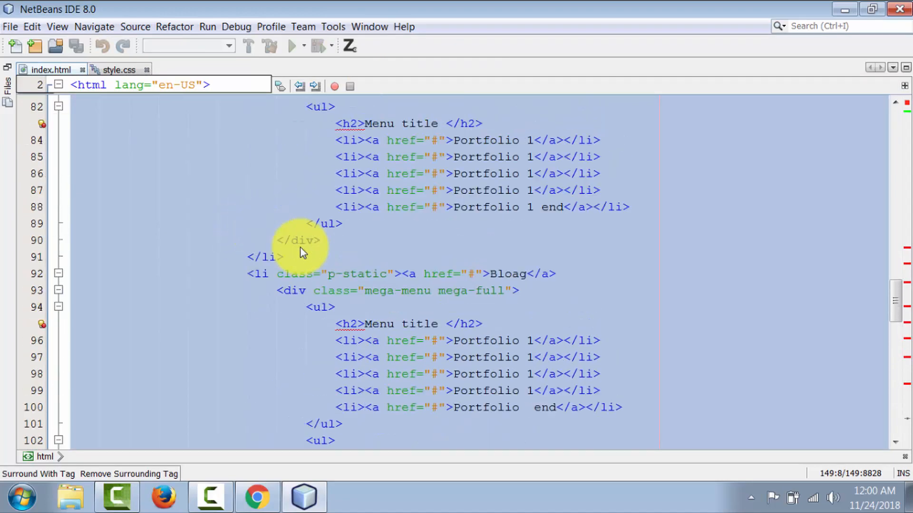
click(245, 226)
scroll(244, 228, up, 16)
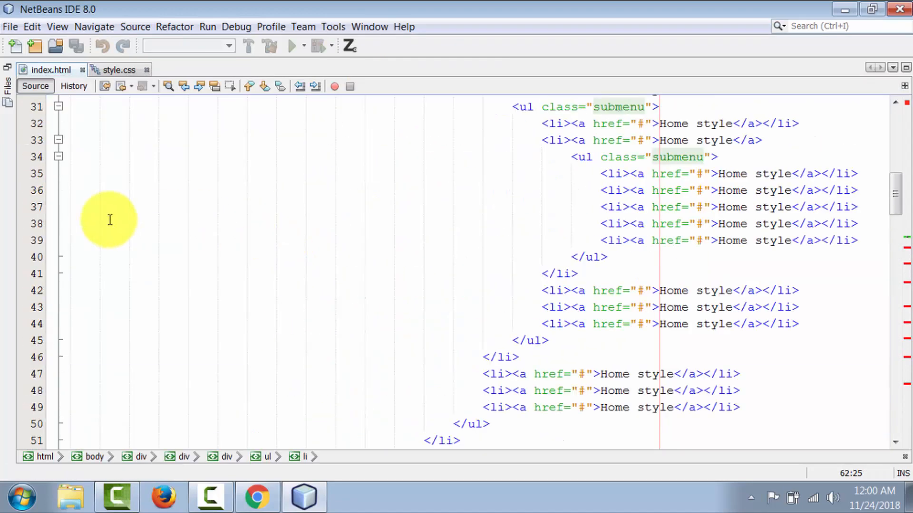
scroll(392, 309, up, 2)
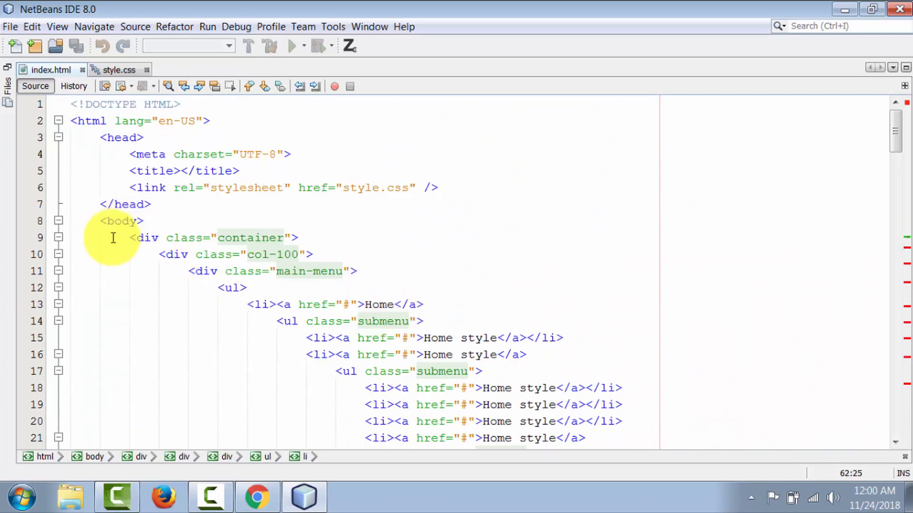
click(122, 237)
click(151, 238)
scroll(220, 299, down, 19)
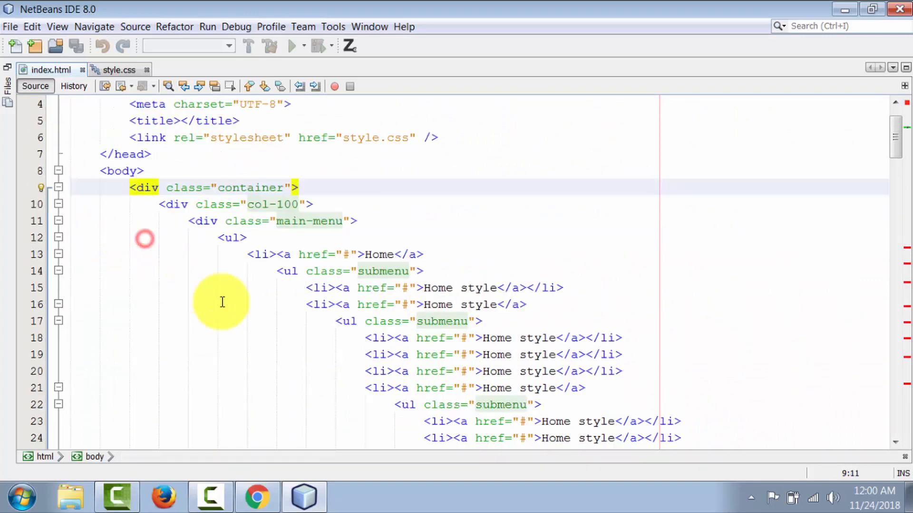
Delete all the markup inside the body of index.html, from the container div through its closing tag.
scroll(185, 349, down, 14)
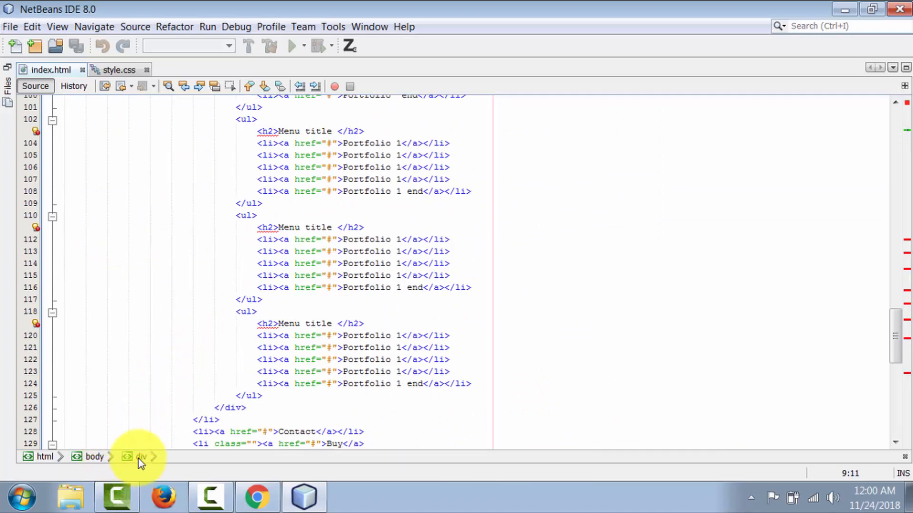
scroll(292, 387, down, 10)
shift+click(158, 286)
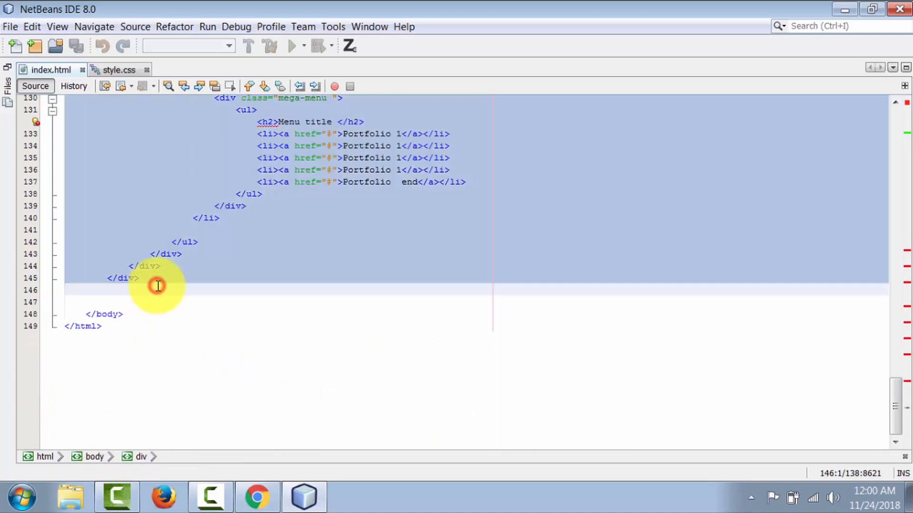
key(Delete)
Start a tag with <d in the emptied body, add two blank lines below it, and remove the <d fragment.
text(<d)
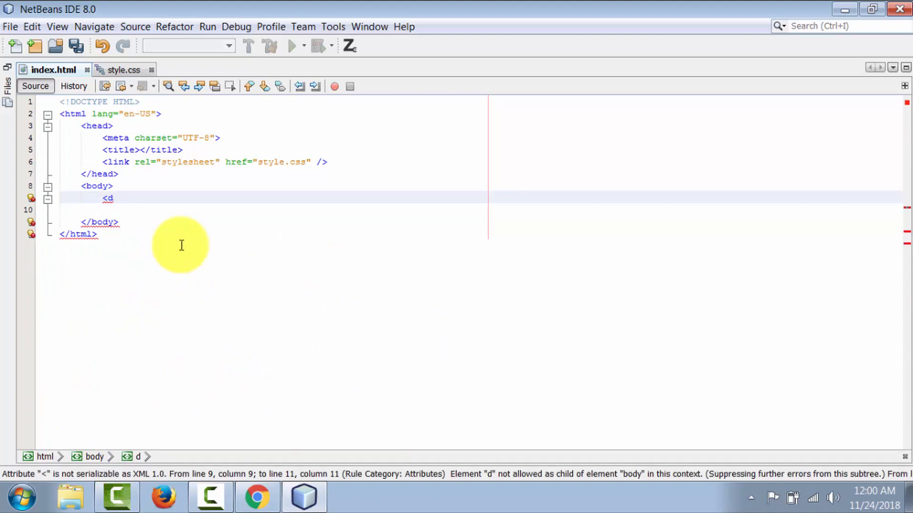
key(Return)
key(Return)
drag(138, 197, 103, 198)
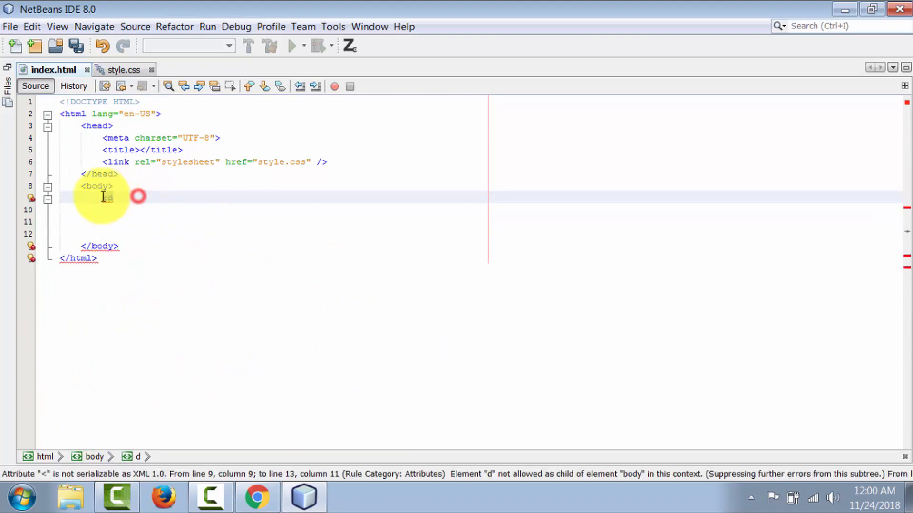
key(BackSpace)
Enter the abbreviation h2 on line 10 in the body, expand it with Zen Coding, and place the cursor between the tags.
click(133, 206)
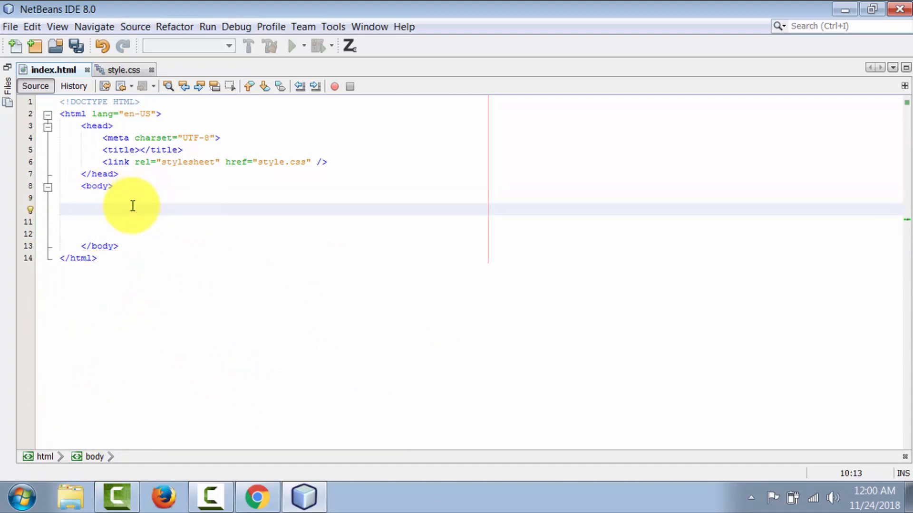
text(h2)
click(347, 47)
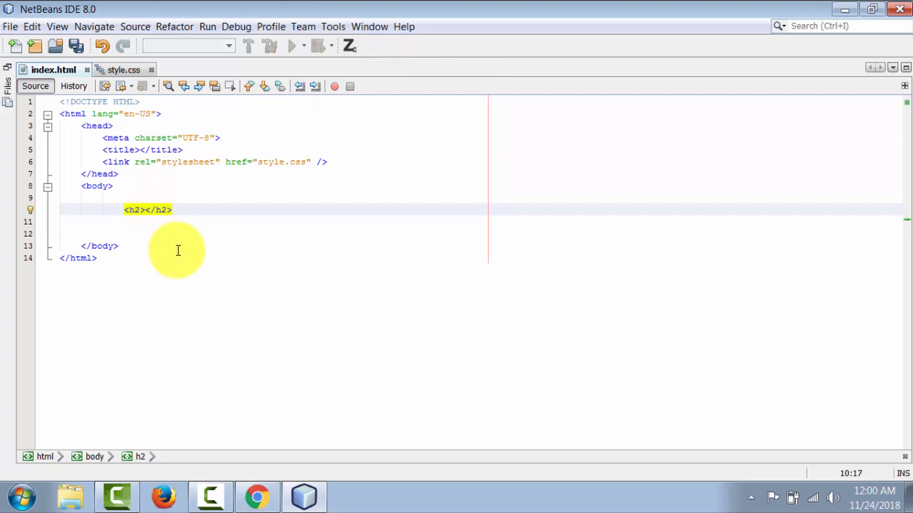
click(213, 219)
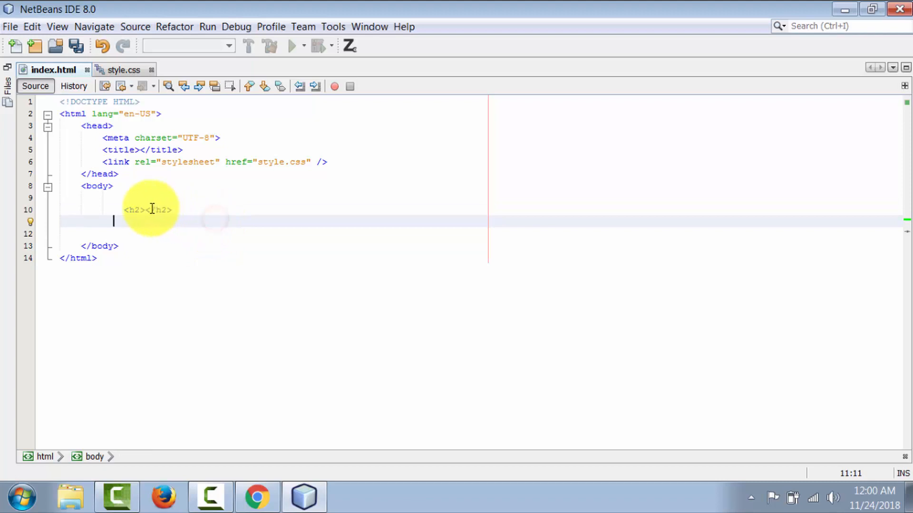
click(147, 207)
click(194, 207)
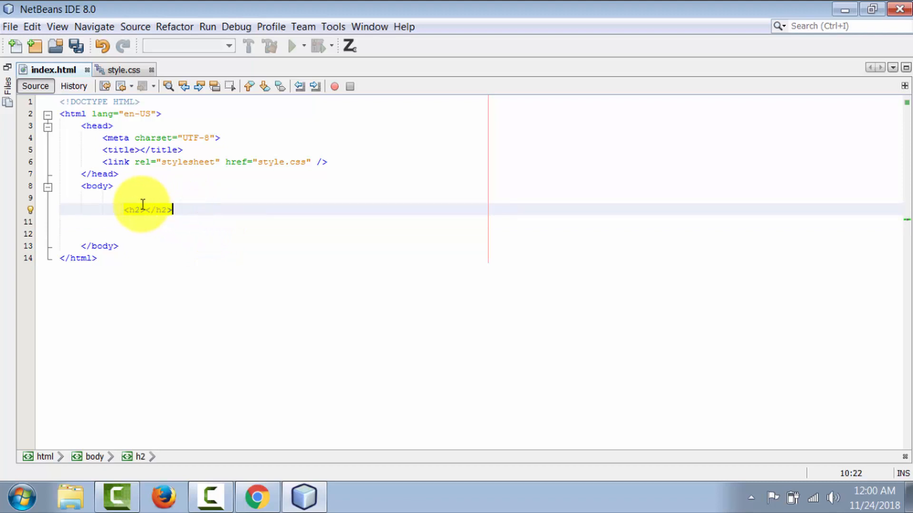
click(147, 210)
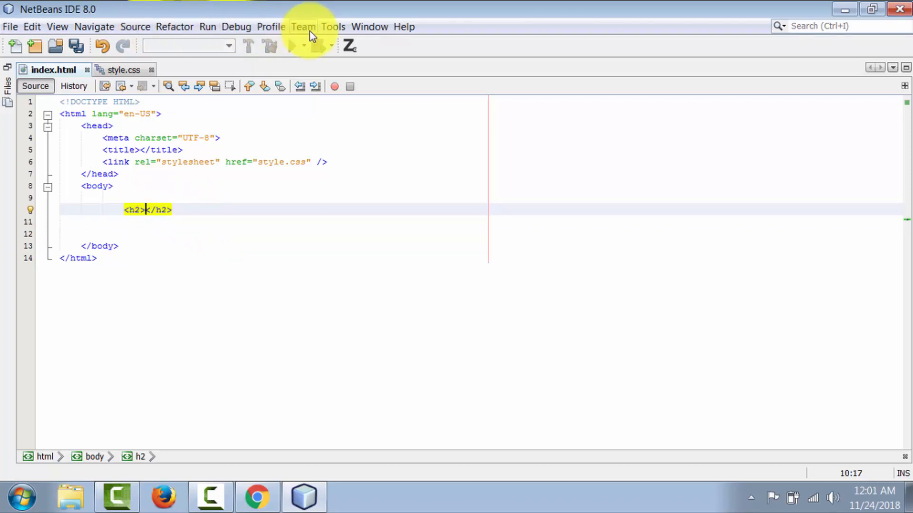
View the Fonts & Colors settings in the IDE options and close the dialog without changes.
click(332, 27)
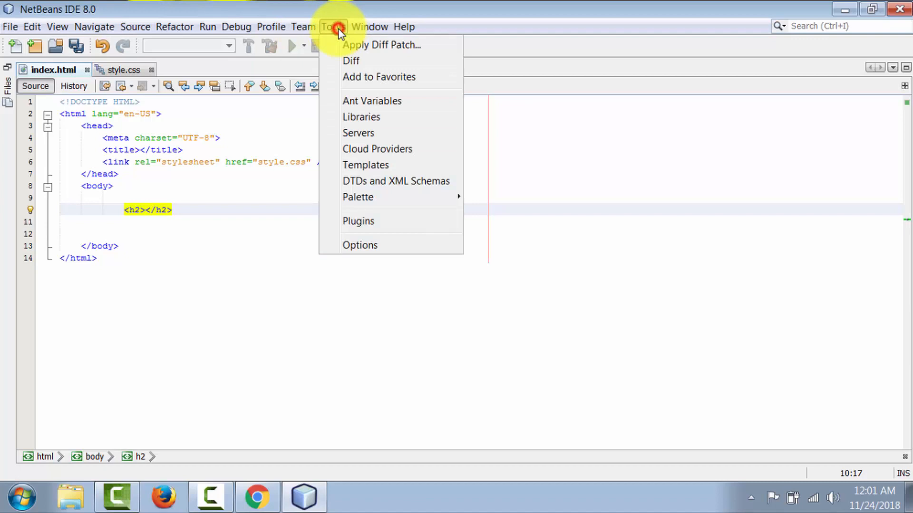
click(367, 245)
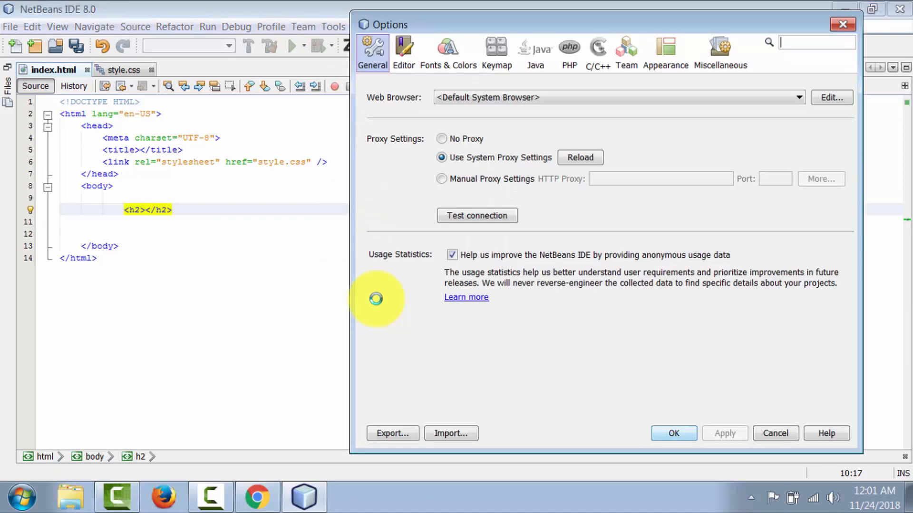
click(447, 56)
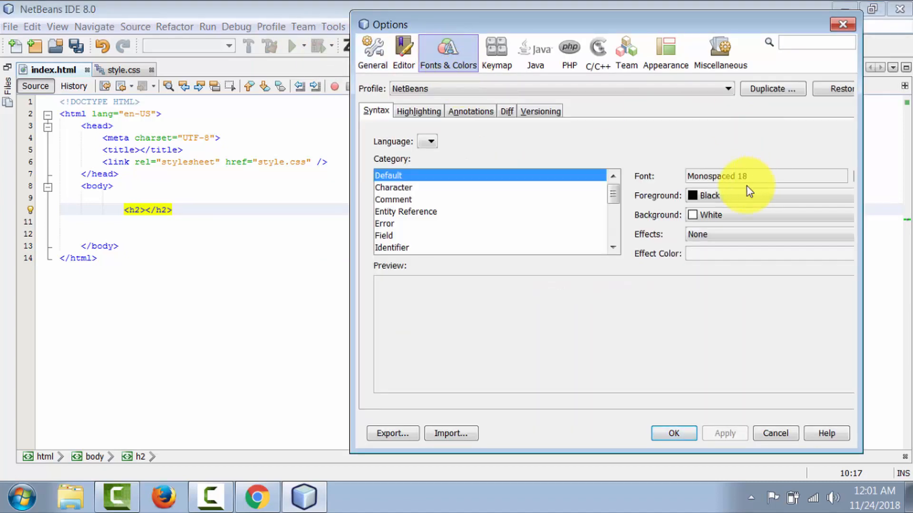
click(842, 23)
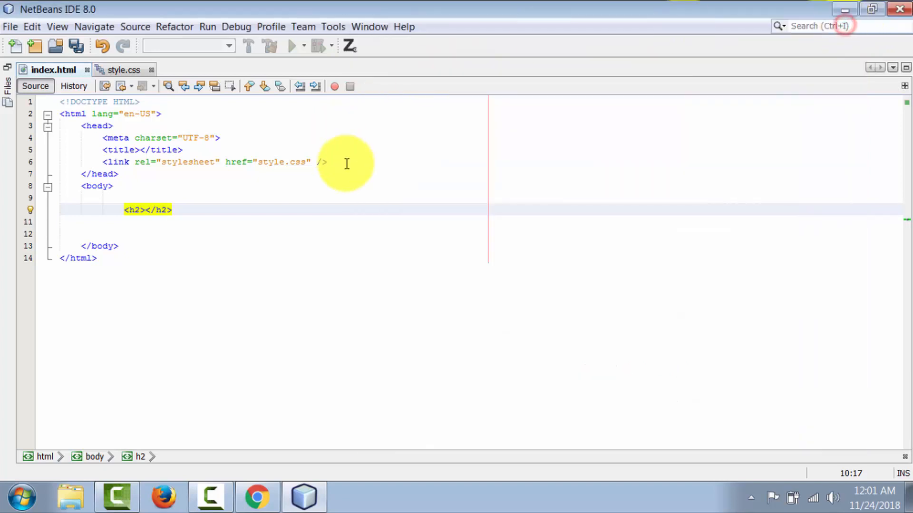
Undo the Zen Coding expansion of the h2 tag pair on line 10.
click(244, 192)
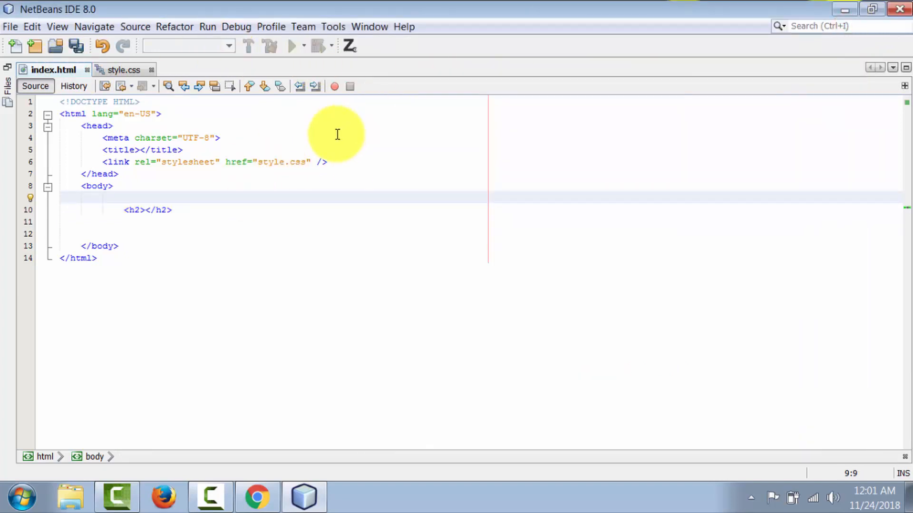
click(142, 209)
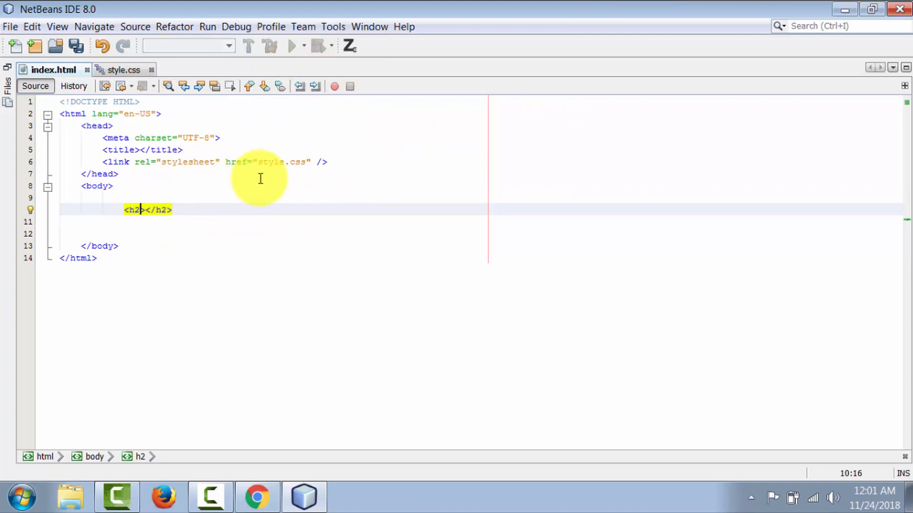
key(ctrl+z)
Test expanding the h2 abbreviation on line 10 with Zen Coding, and undo the expansion.
click(350, 48)
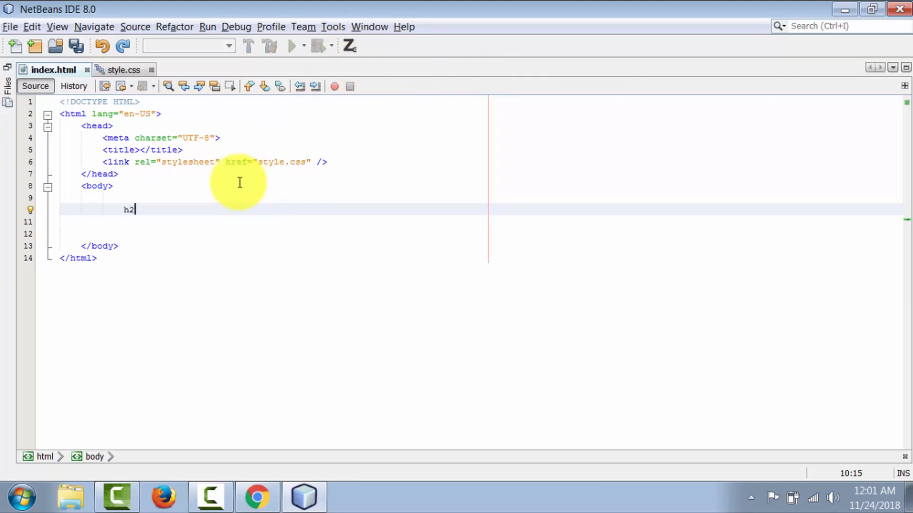
key(ctrl+alt+n)
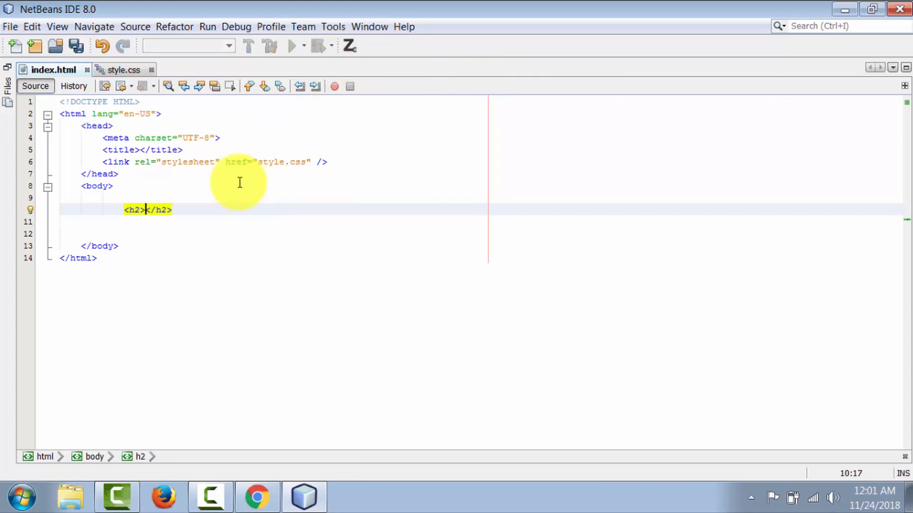
key(ctrl+z)
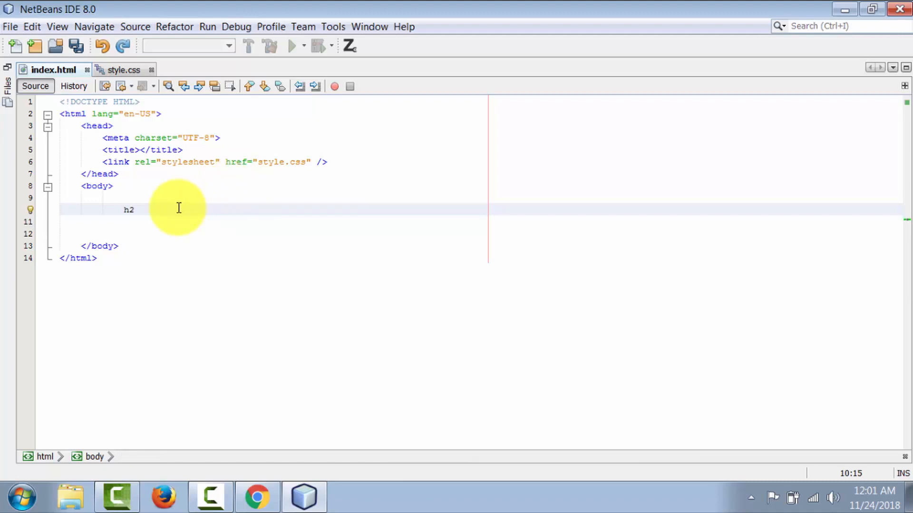
click(144, 209)
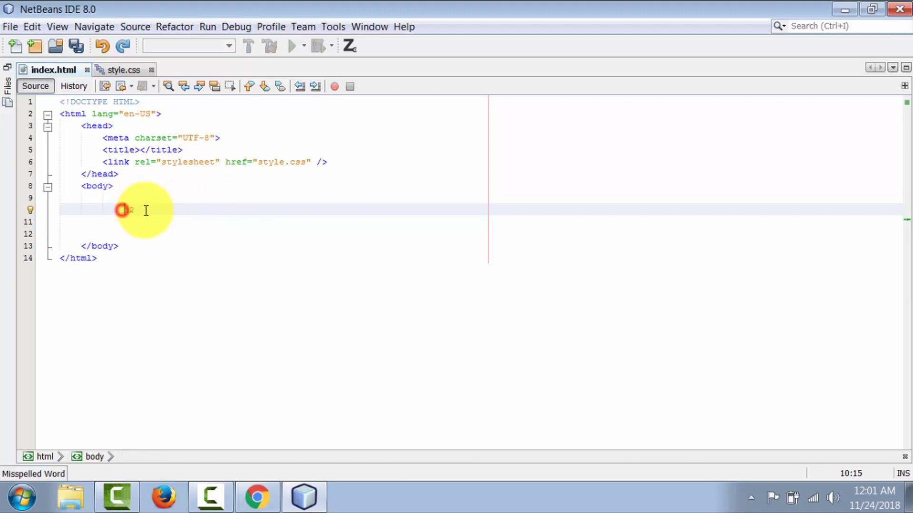
Open the Keymap options and search the assigned shortcuts for Ctrl+Alt+N.
click(333, 27)
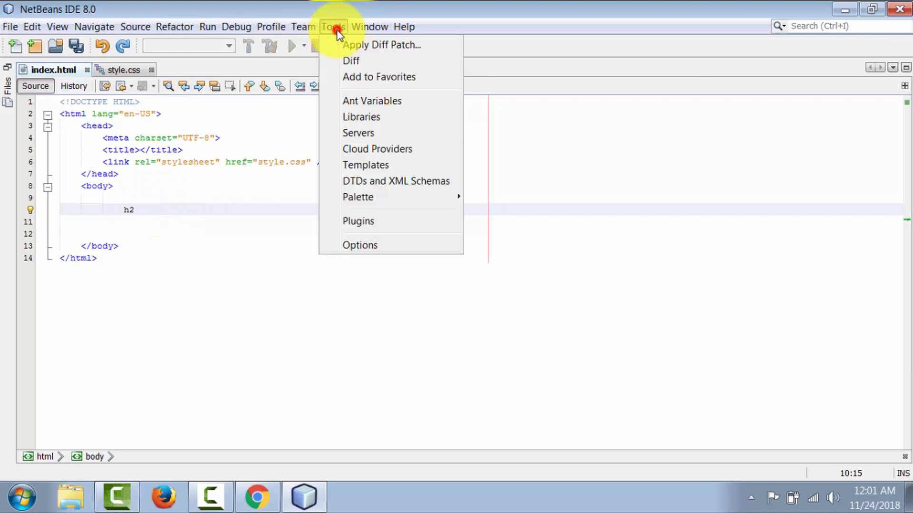
click(364, 241)
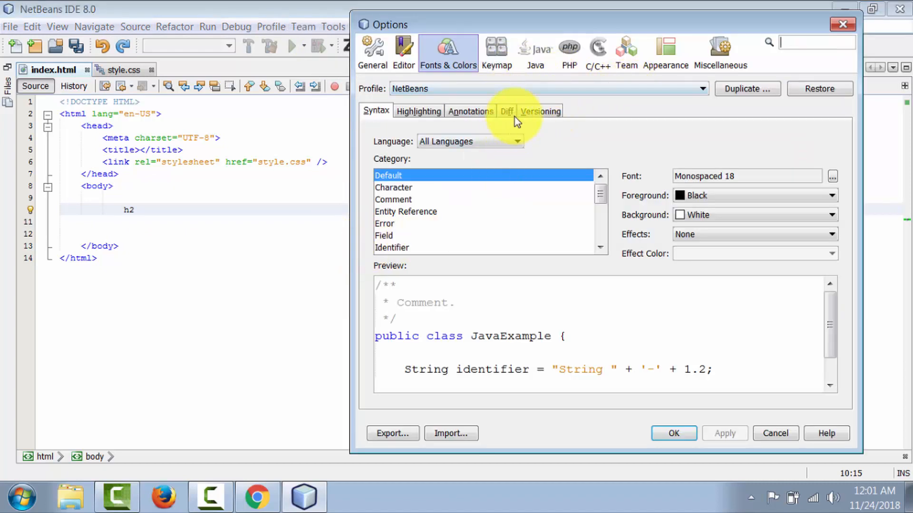
click(495, 59)
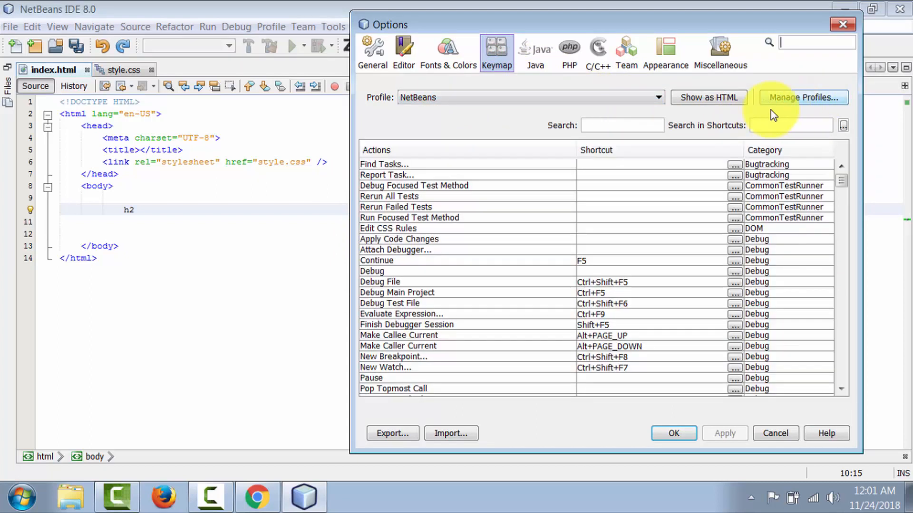
click(814, 128)
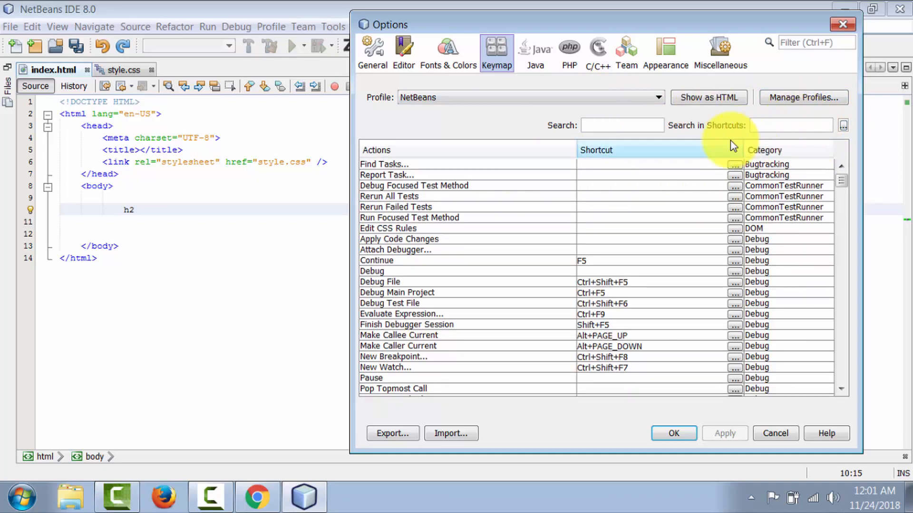
key(ctrl)
key(ctrl+alt+n)
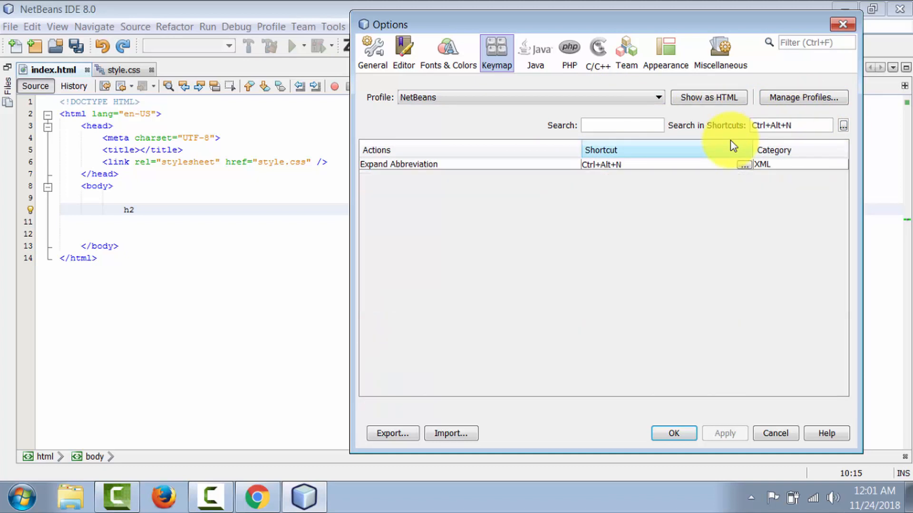
Add Ctrl+Shift+E as an alternative shortcut for the Expand Abbreviation action and accept the options.
click(741, 166)
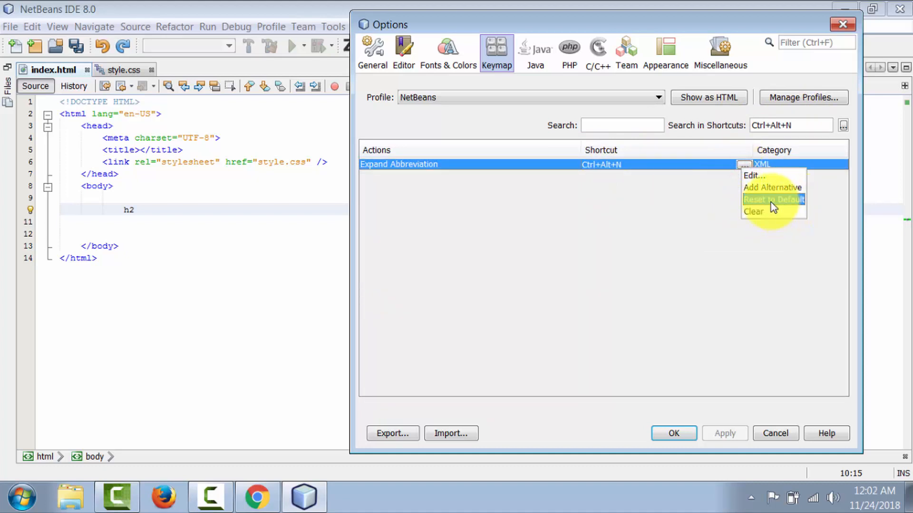
click(775, 187)
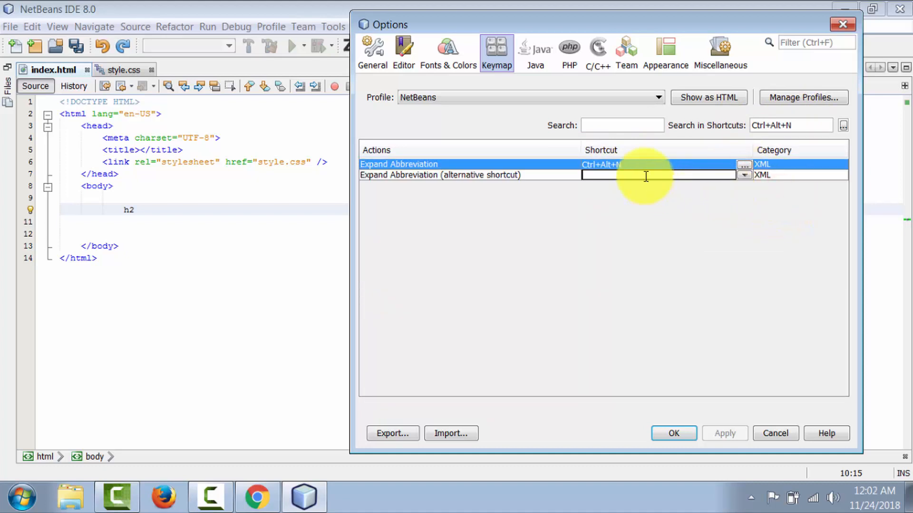
key(ctrl+shift)
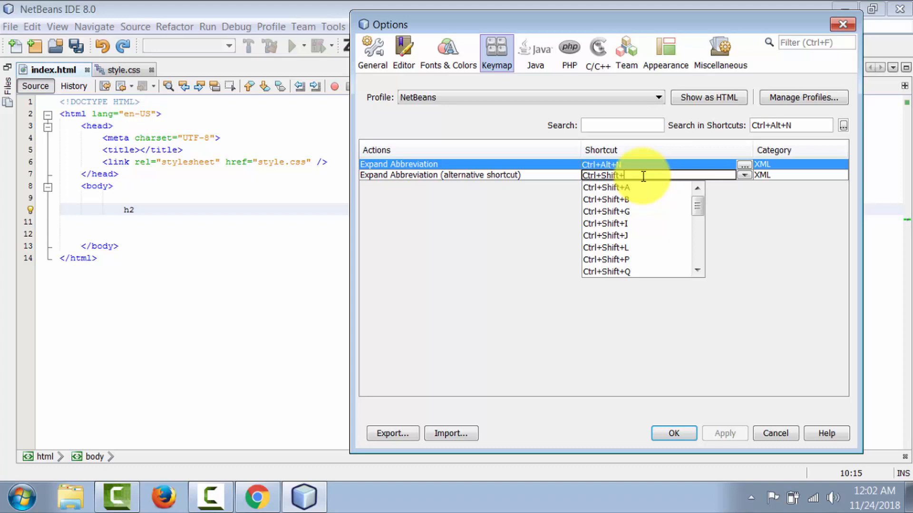
text(E)
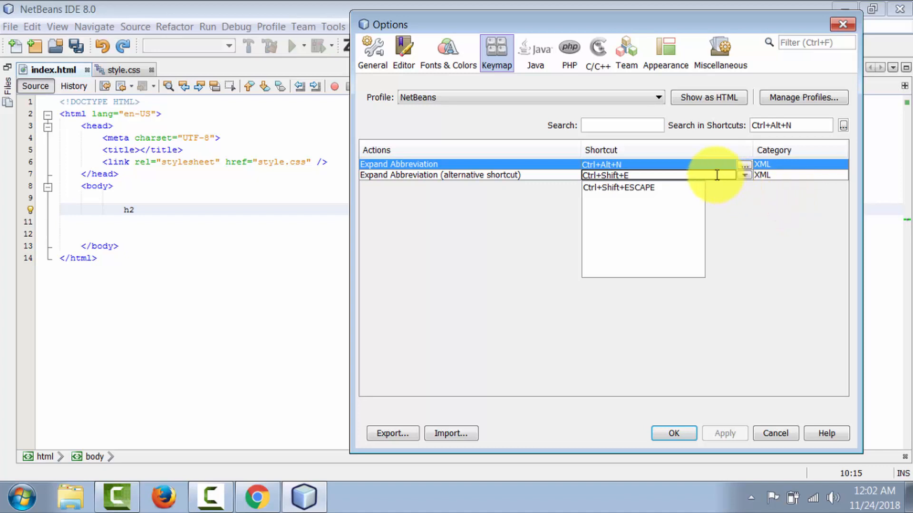
click(672, 434)
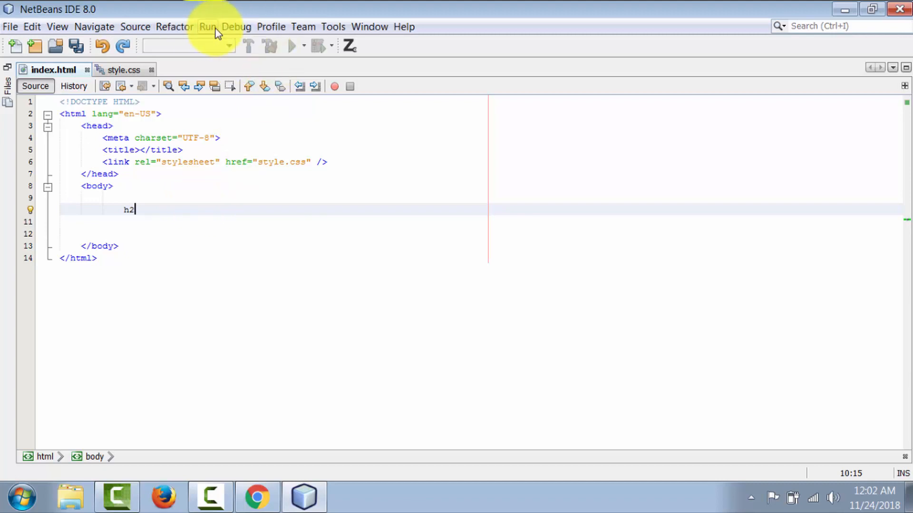
Expand the h2 abbreviation into a tag pair with the Zen Coding command, and undo it.
click(332, 27)
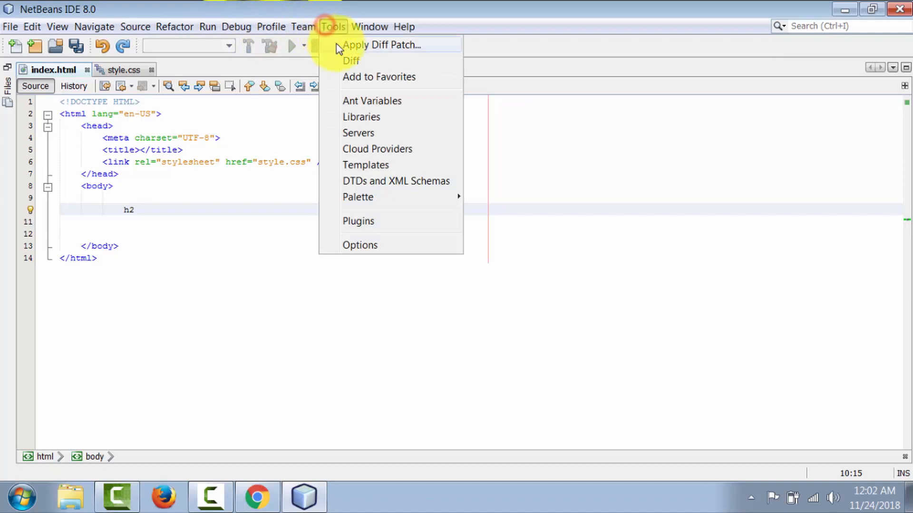
click(629, 187)
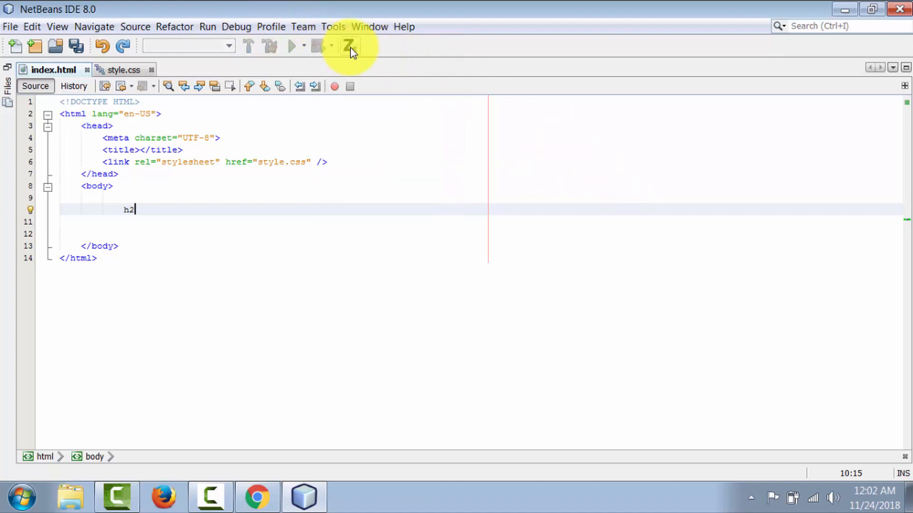
click(351, 46)
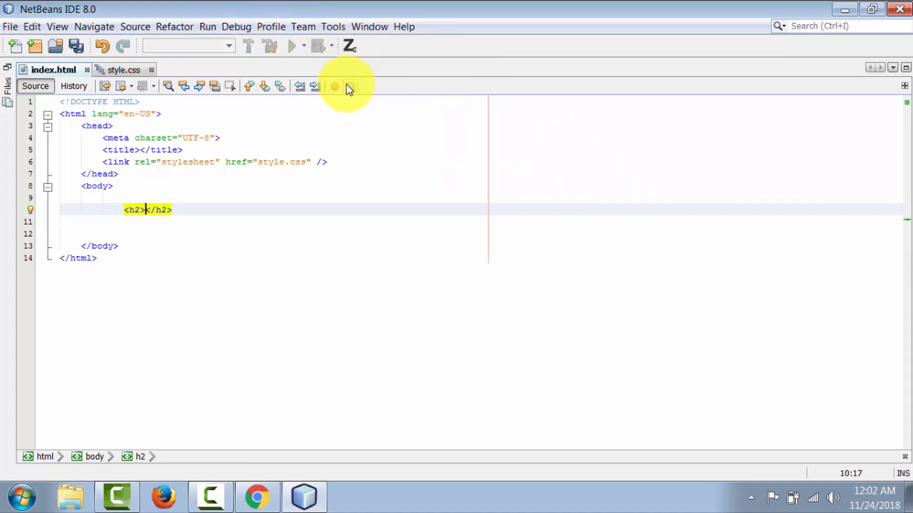
key(ctrl+z)
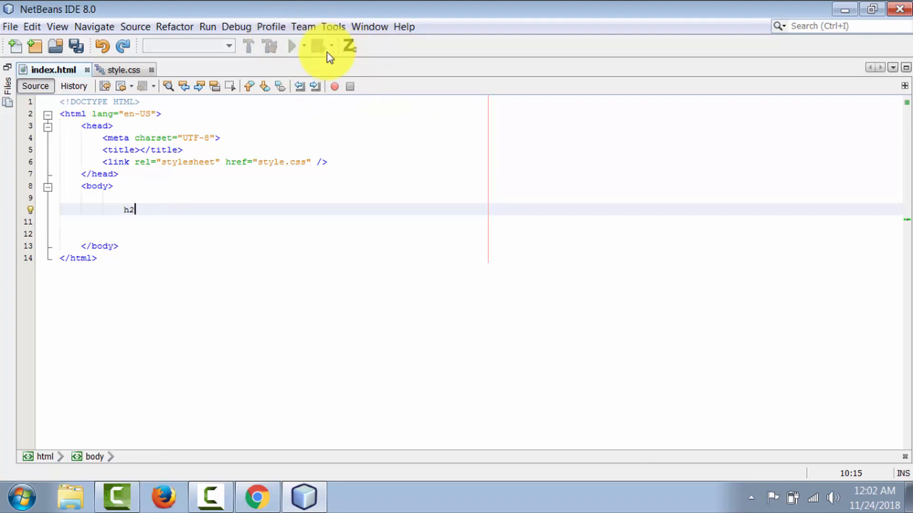
Open the Keymap options and find the action assigned to the Ctrl+Alt+N shortcut.
click(334, 27)
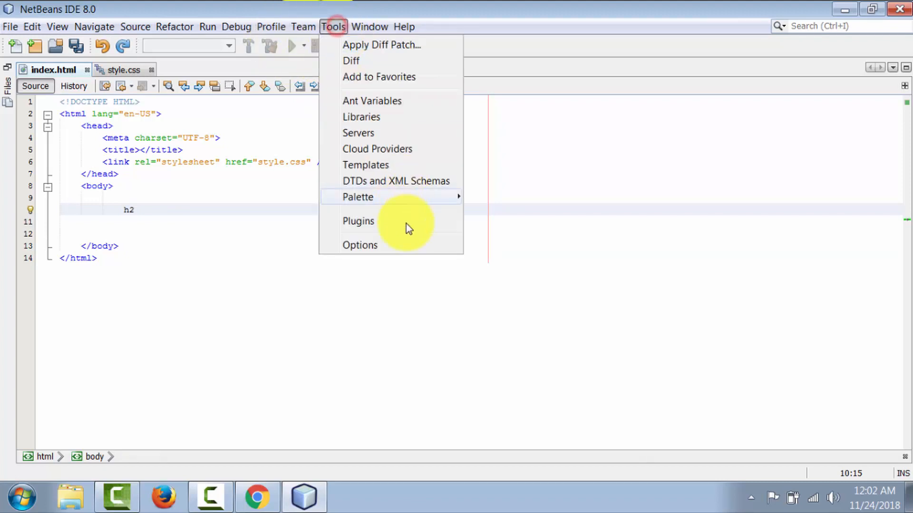
click(385, 246)
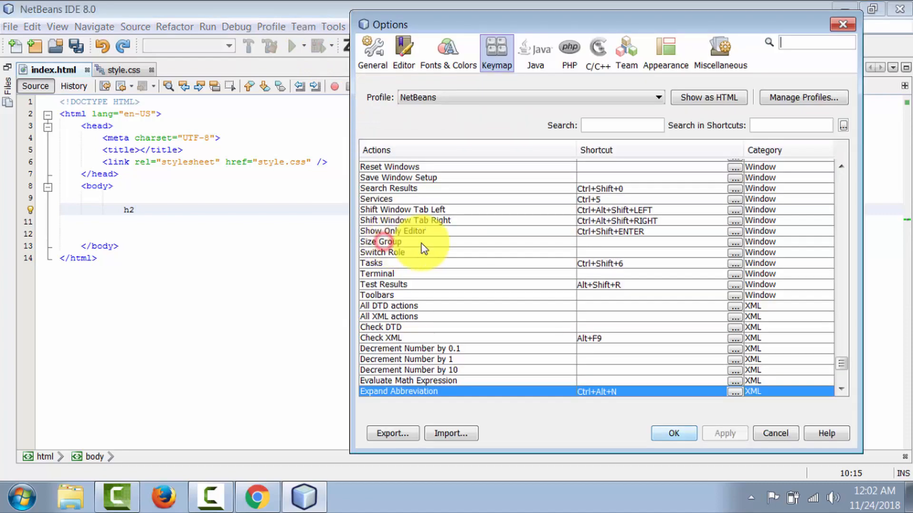
click(775, 122)
key(ctrl+alt)
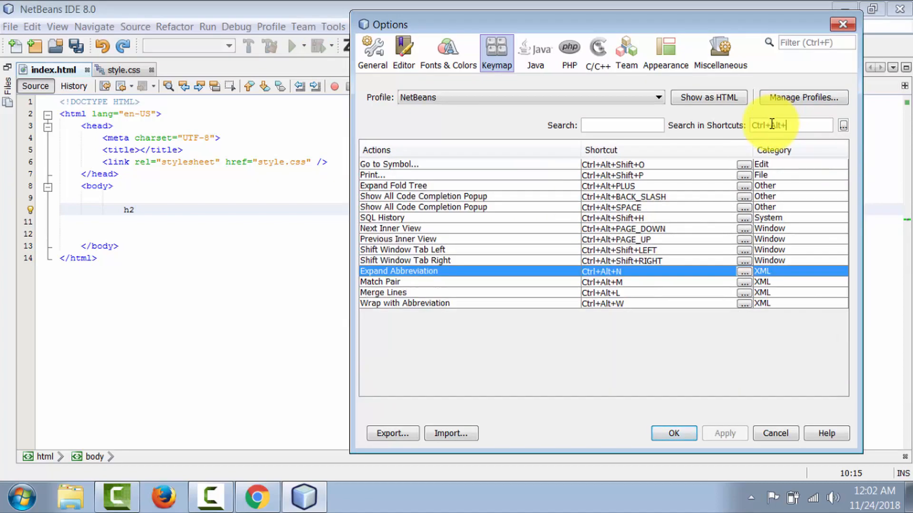
key(ctrl+alt+n)
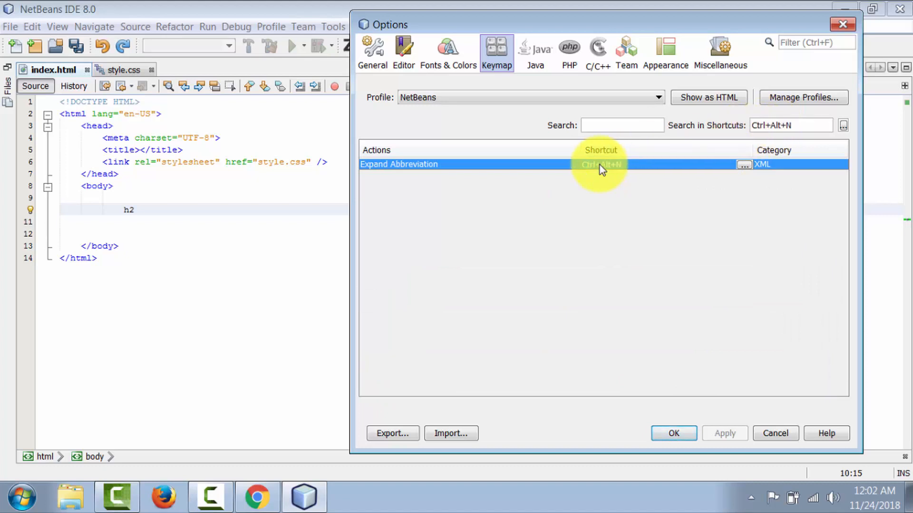
Add Ctrl+Shift+E as an alternative shortcut for Expand Abbreviation, removing the conflicting Run SQL assignment, and apply the options.
click(744, 165)
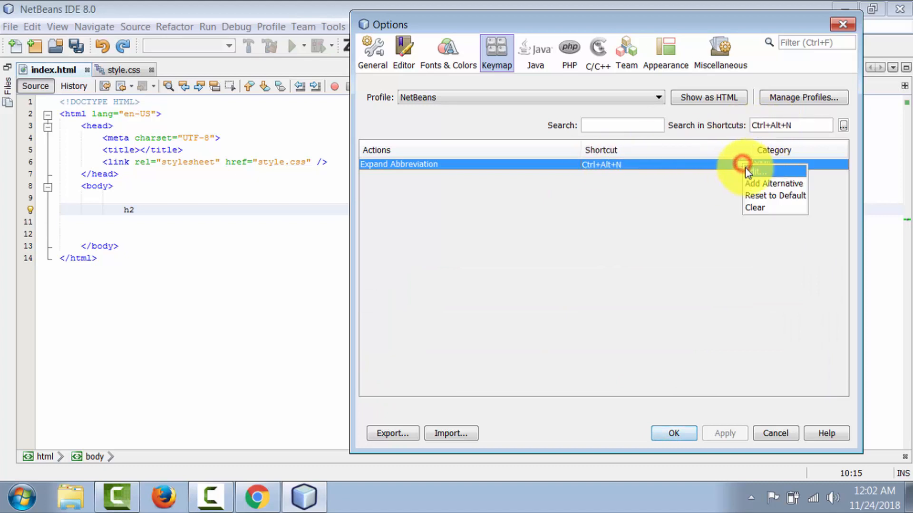
click(767, 183)
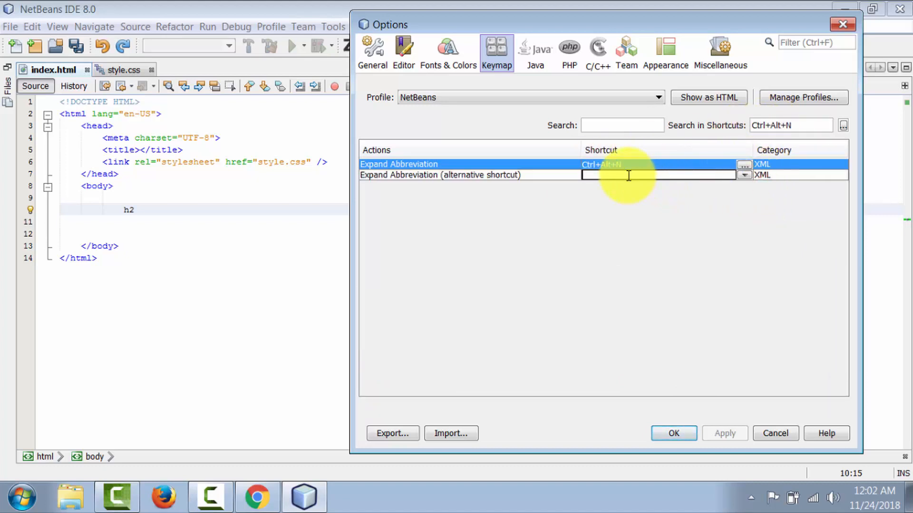
key(ctrl+shift)
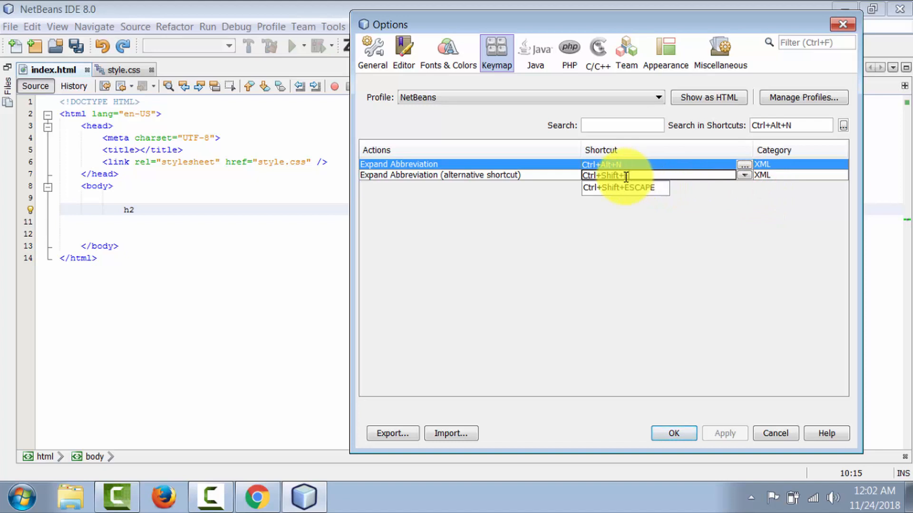
key(ctrl+shift+e)
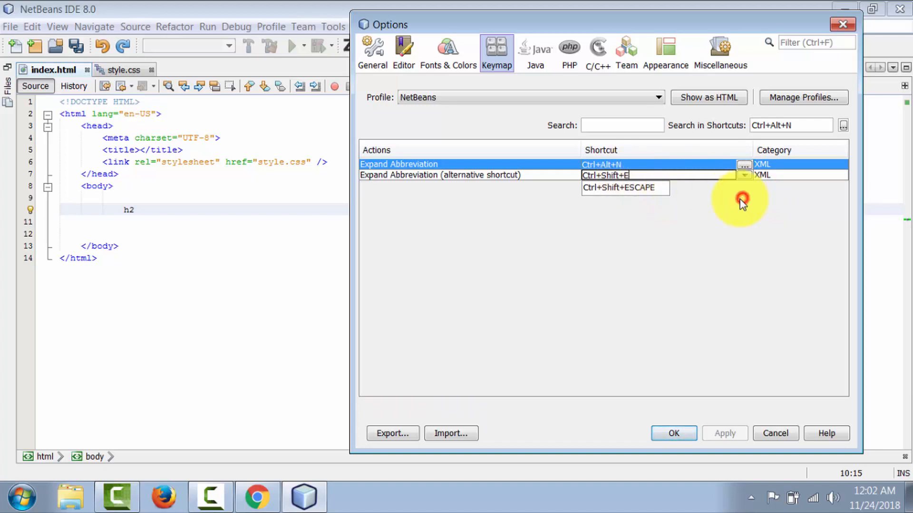
click(698, 266)
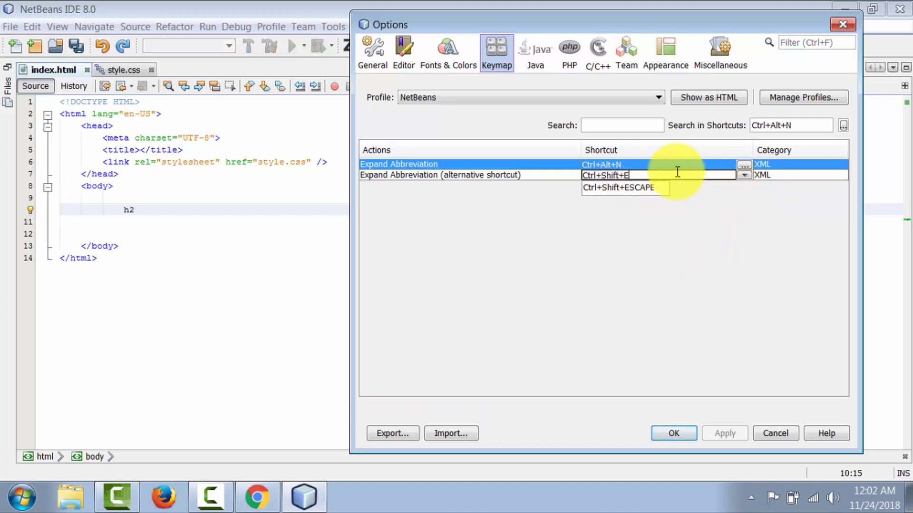
key(Return)
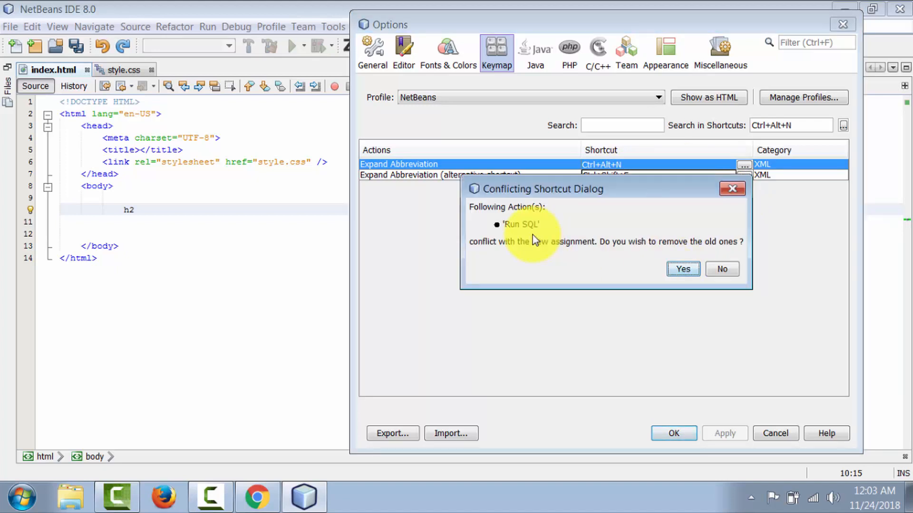
click(683, 270)
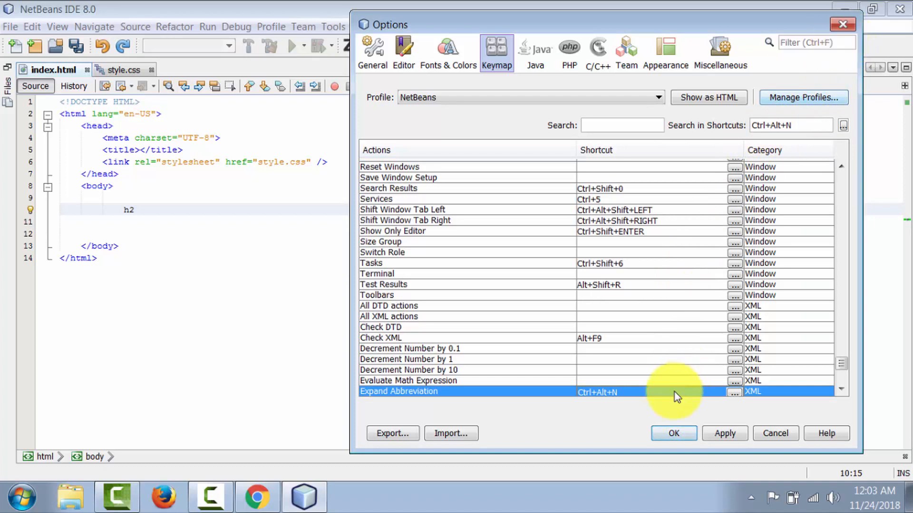
click(695, 434)
click(725, 434)
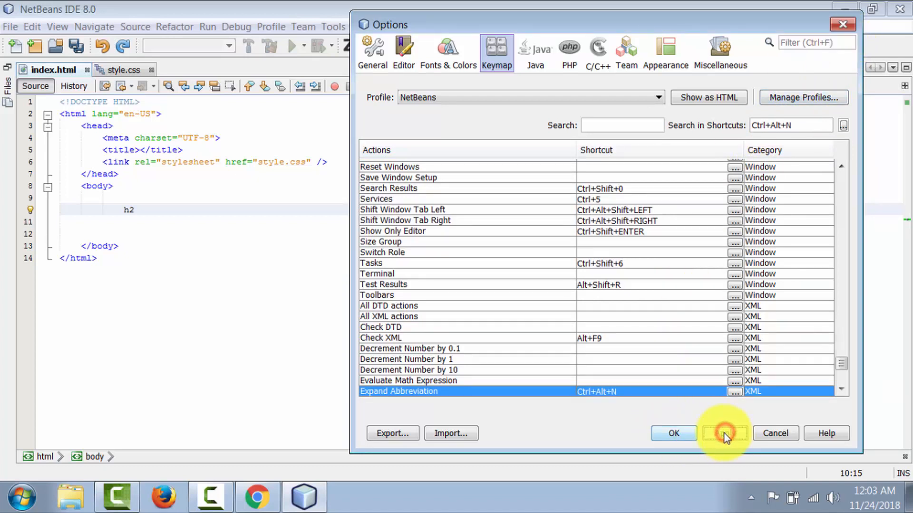
click(675, 433)
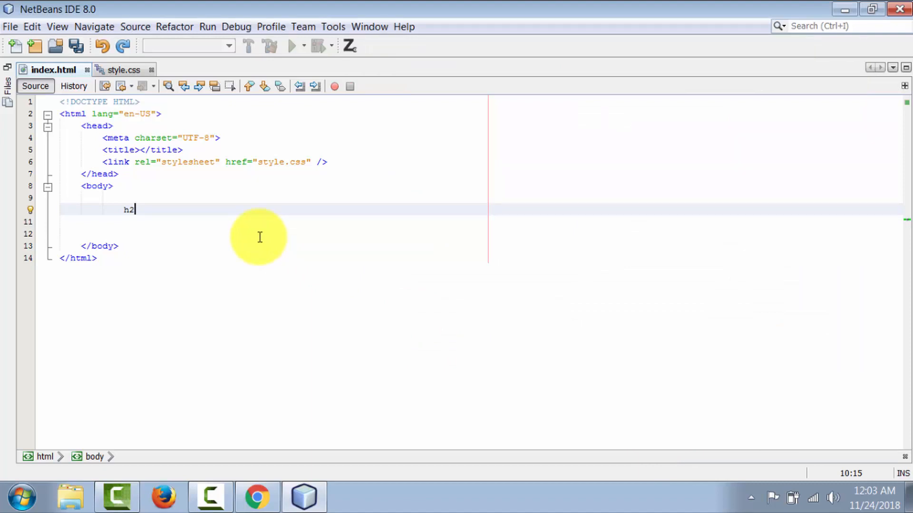
Test expanding the h2 abbreviation on line 10 into a tag pair twice, undoing the expansion each time.
key(Tab)
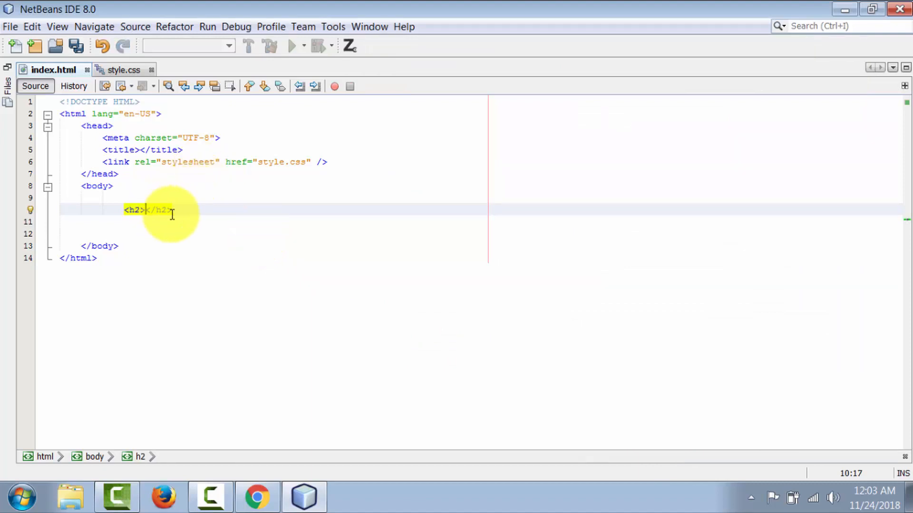
key(ctrl+z)
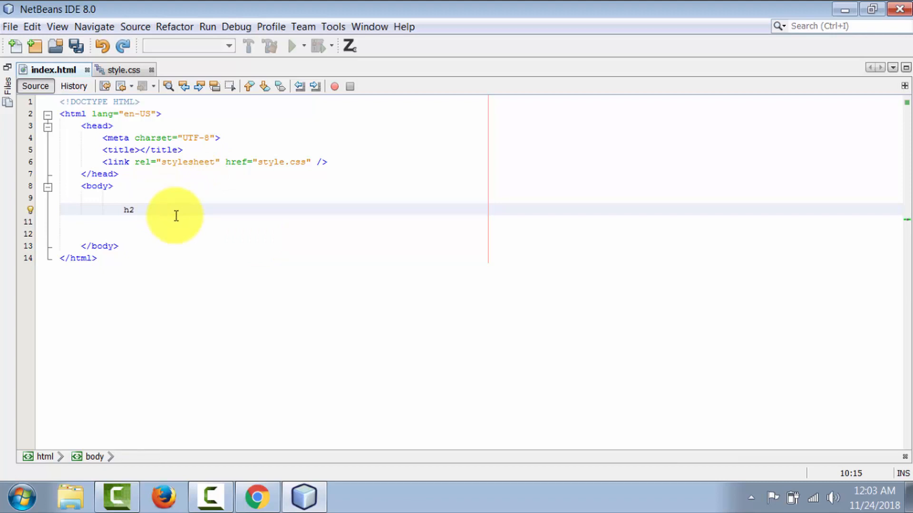
key(Tab)
click(228, 198)
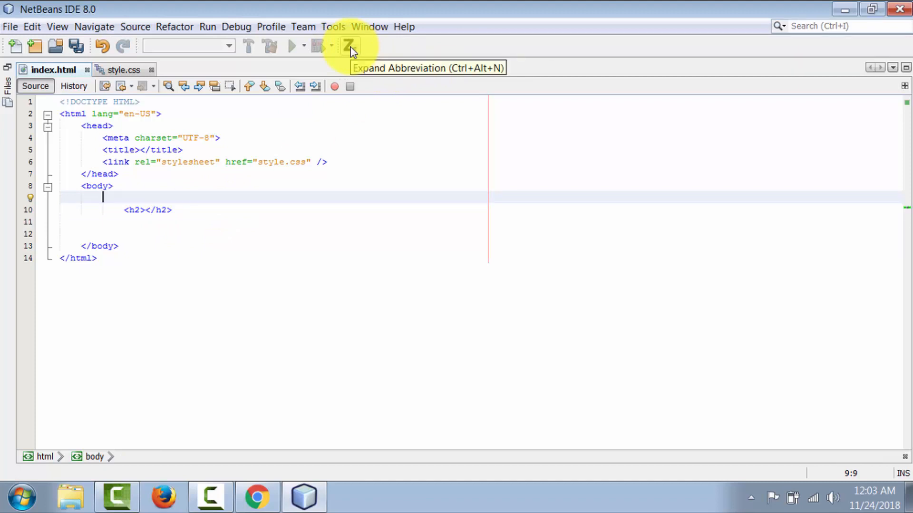
click(185, 208)
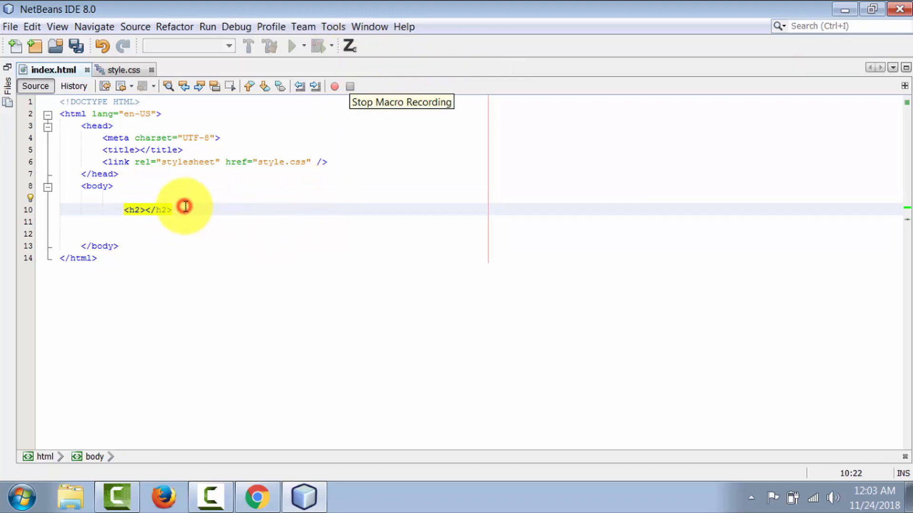
key(ctrl+z)
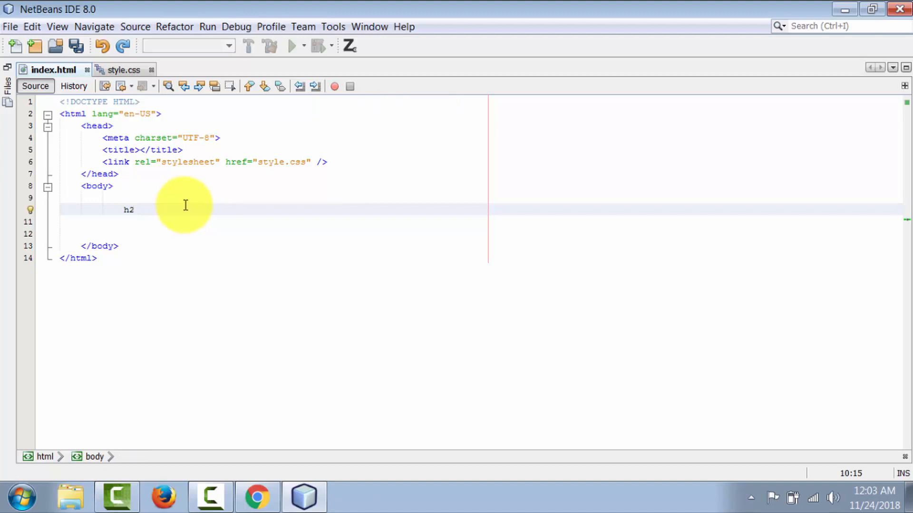
Expand the h2 abbreviation, try expanding a d abbreviation inside the heading, and remove that test content.
key(Tab)
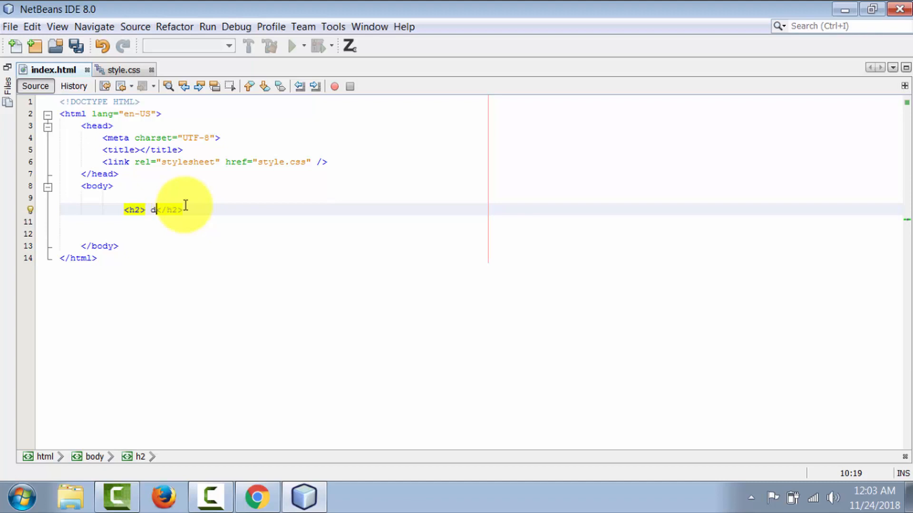
key(Tab)
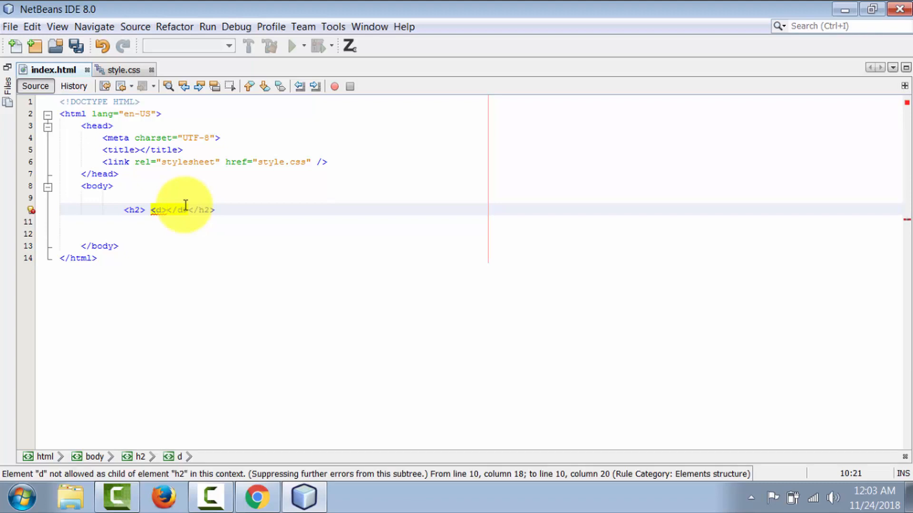
key(ctrl+z)
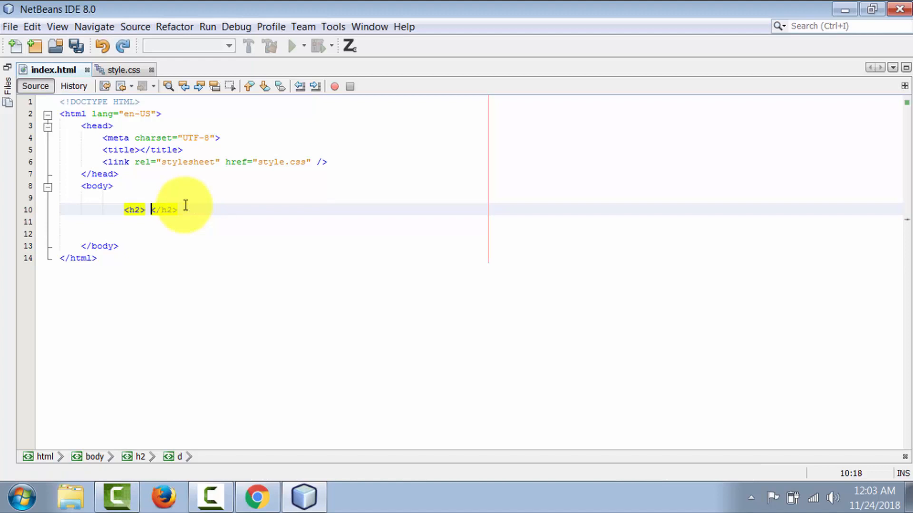
key(BackSpace)
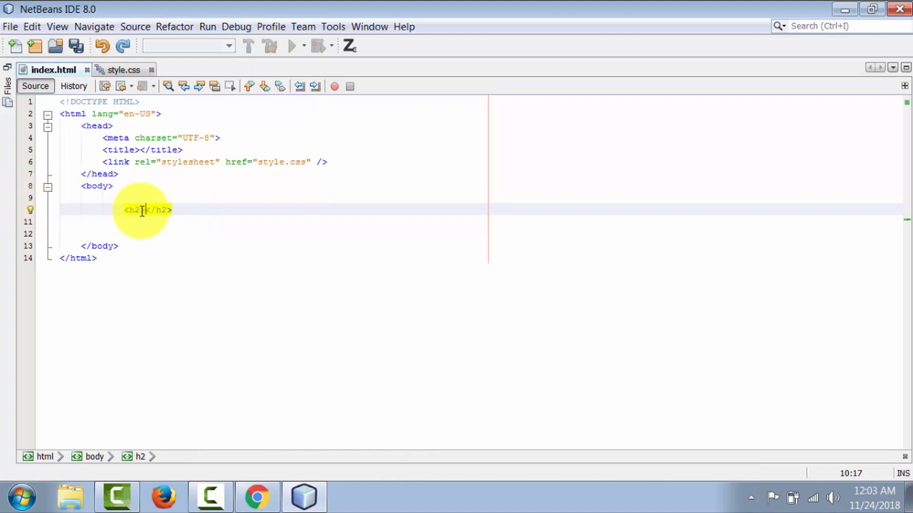
Delete the empty h2 element on line 10 and clear all remaining code from index.html.
drag(185, 211, 108, 214)
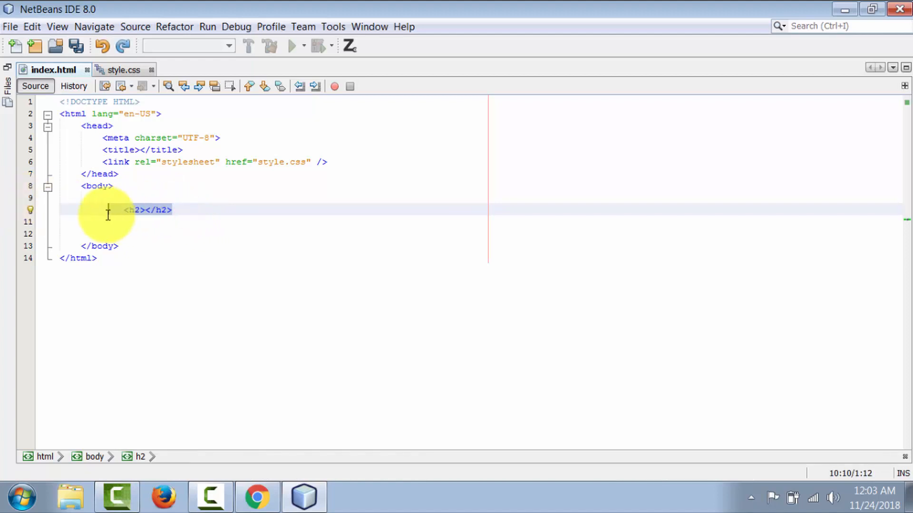
key(Delete)
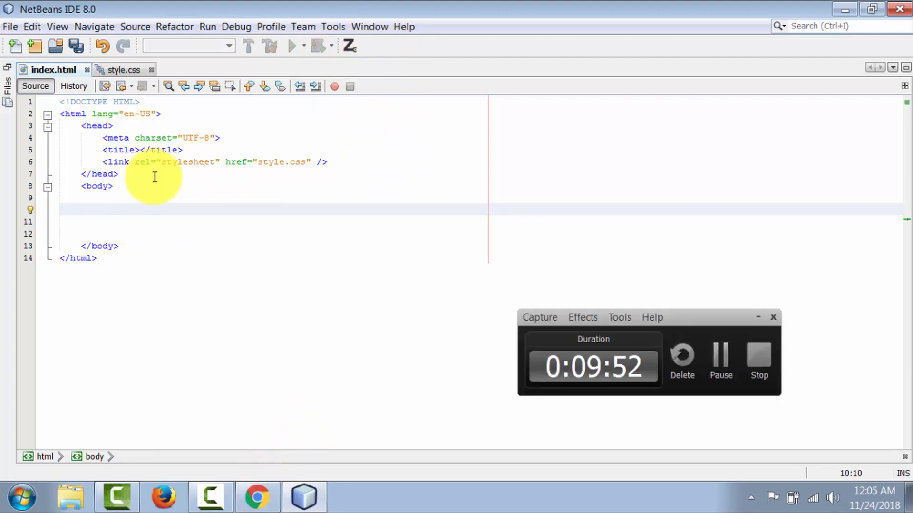
key(ctrl+a)
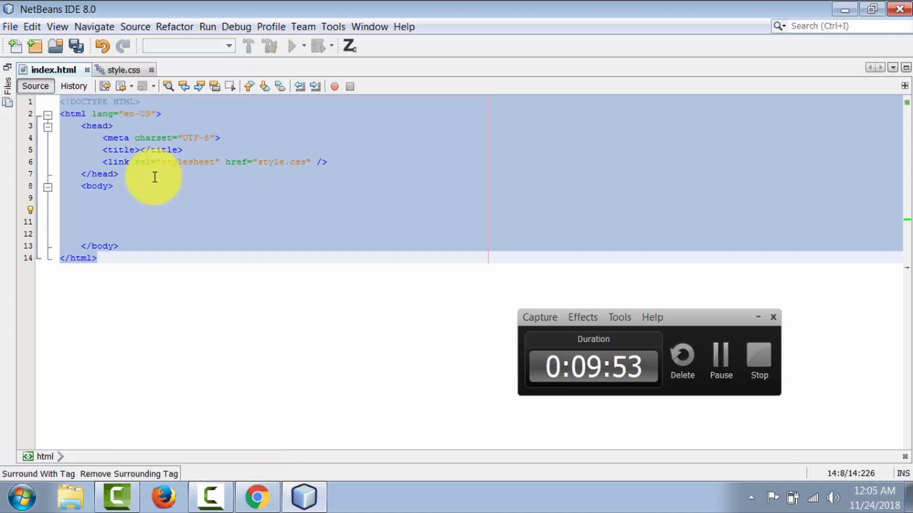
key(Delete)
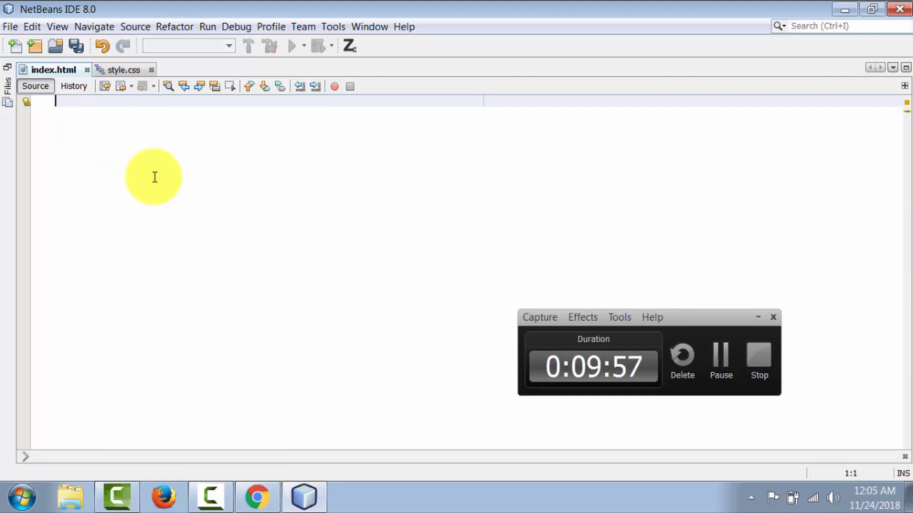
Expand the html:5 abbreviation into a document skeleton in the empty index.html and save the file.
text(html:)
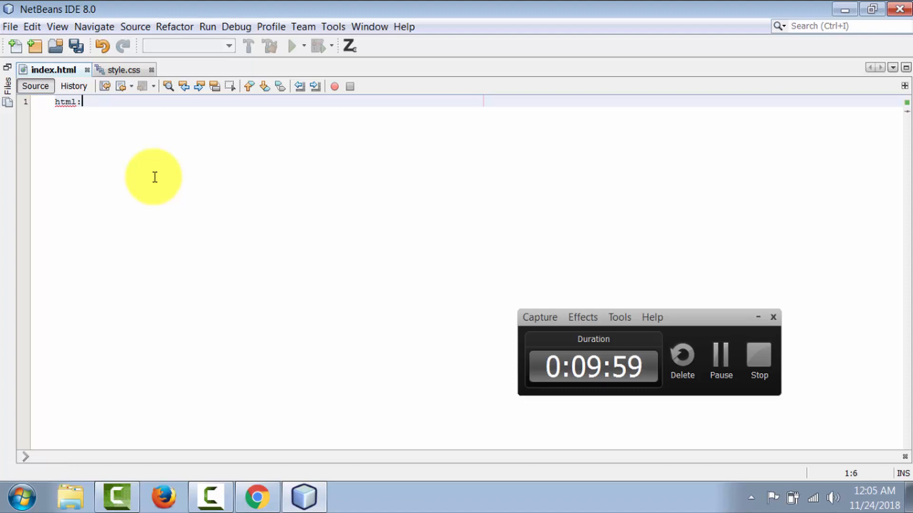
text(5)
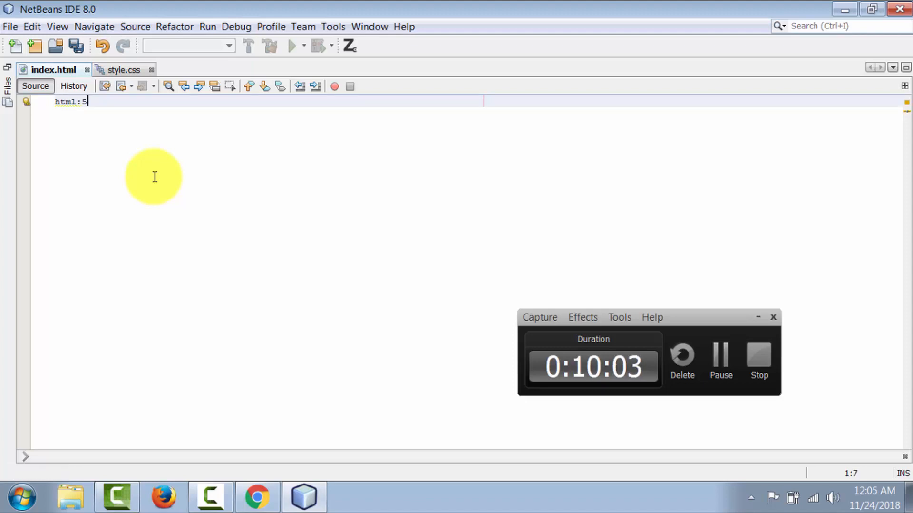
key(Tab)
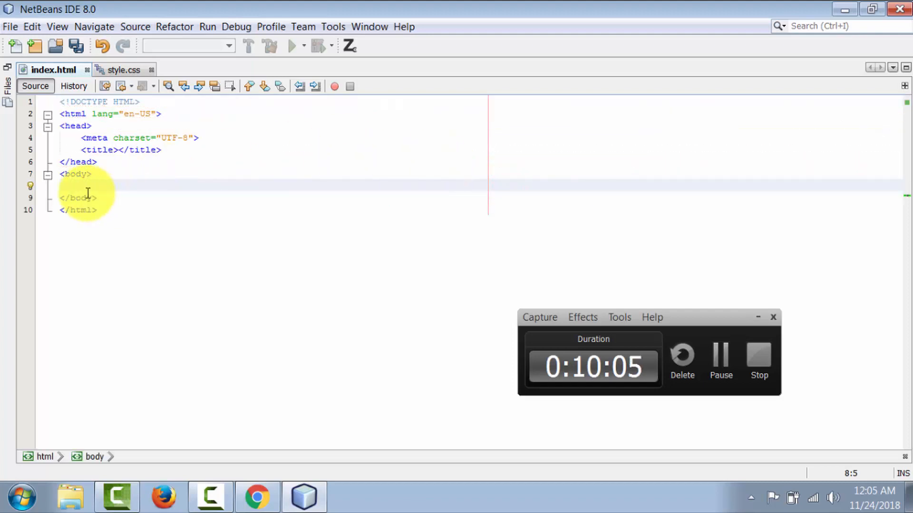
click(88, 188)
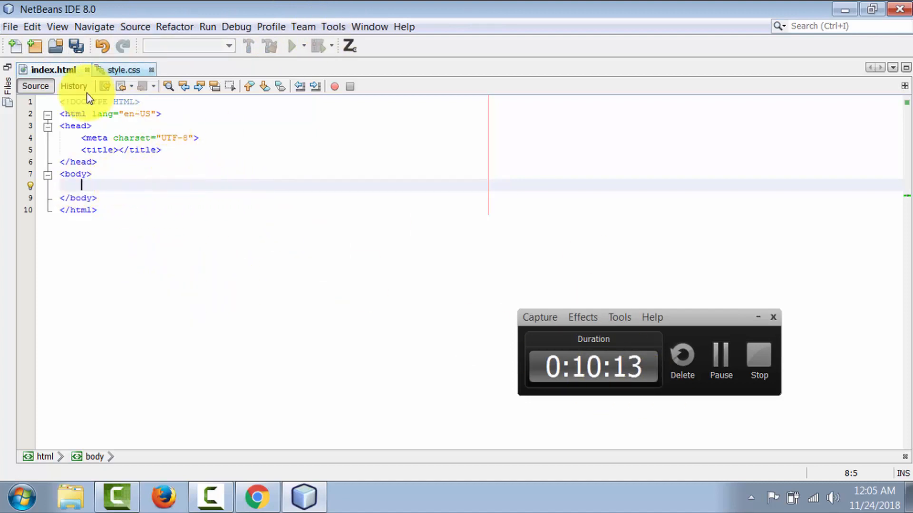
click(77, 45)
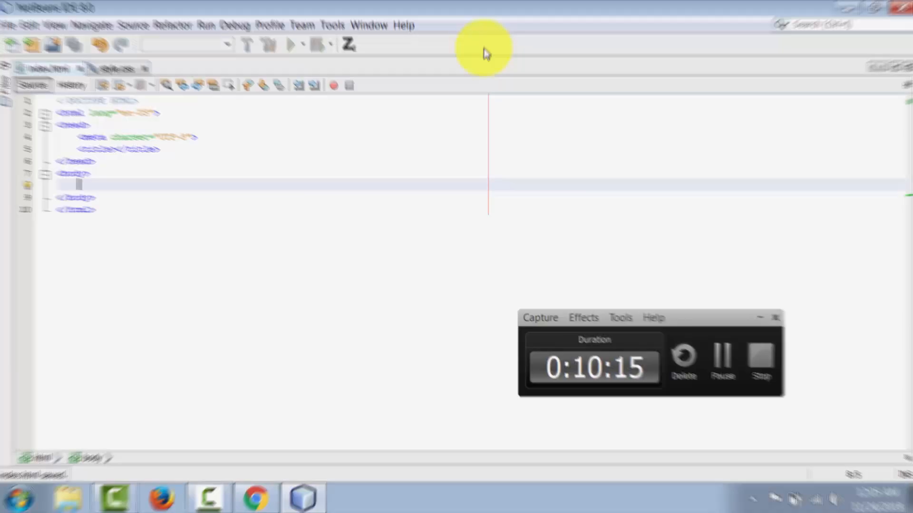